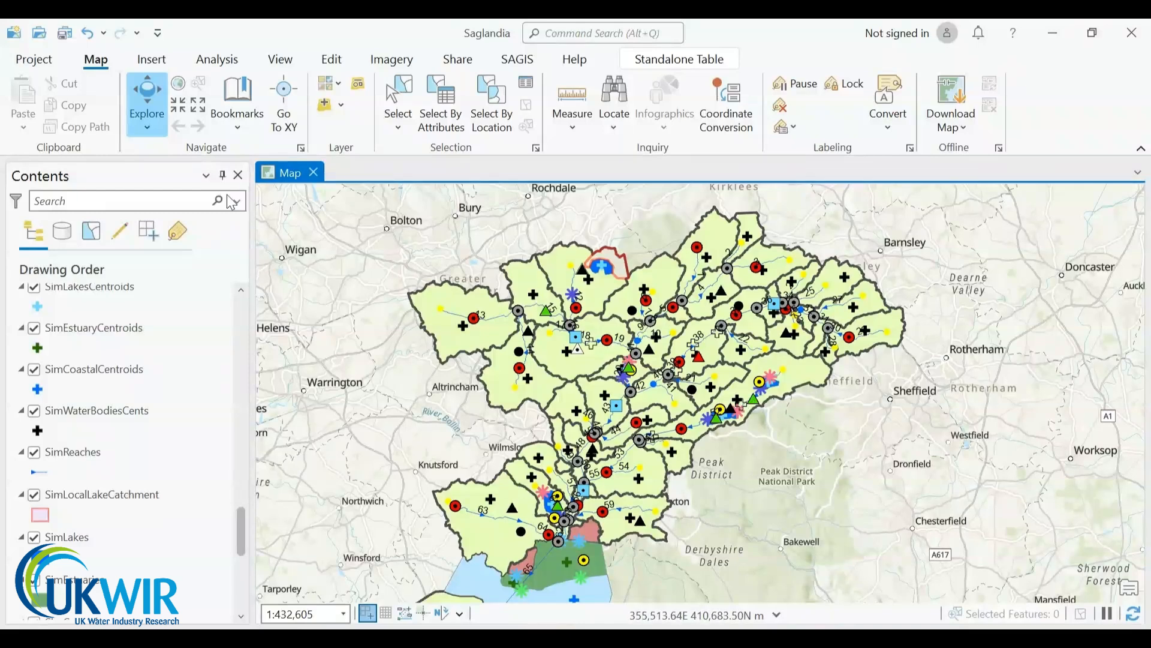
- Examine the northern lake and its local catchment up close, and select the SimLocalLakeCatchment layer
scroll(754, 407, "up", 3)
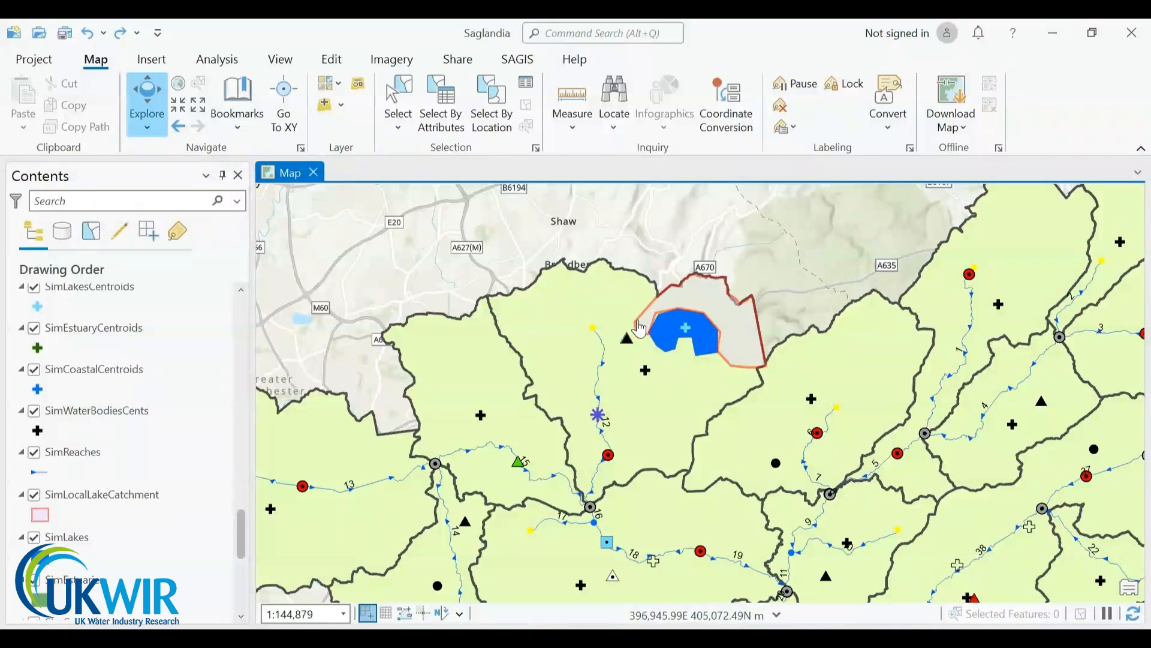
left_click(159, 501)
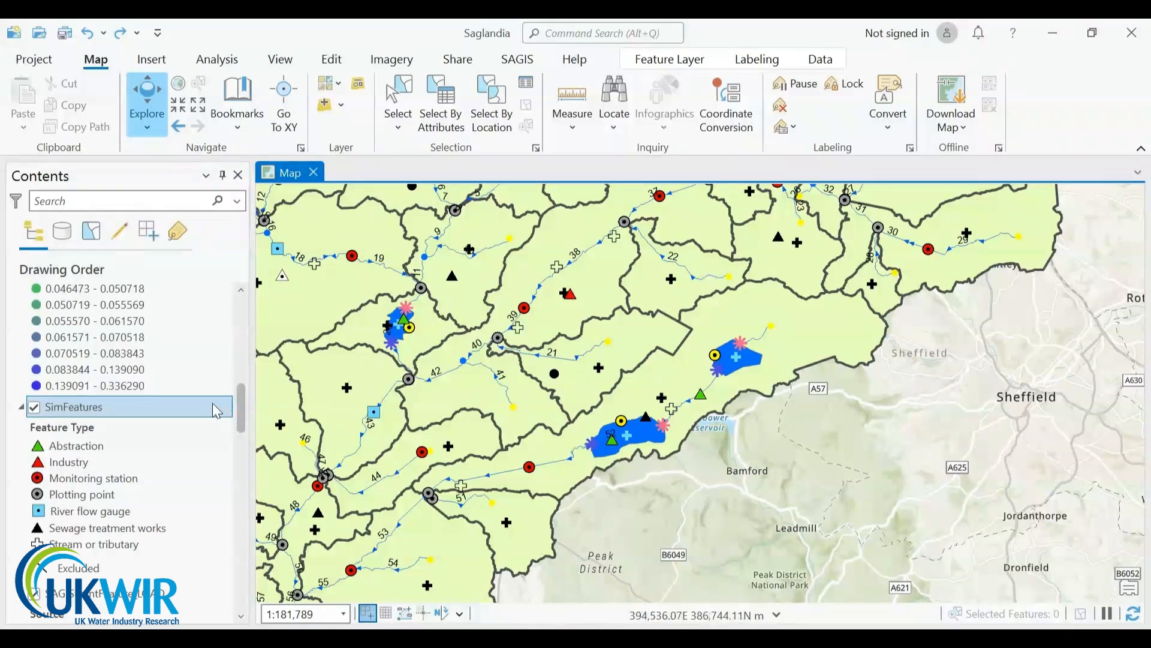
- Open the SimFeatures attribute table and show only the record of the selected abstraction point
right_click(199, 412)
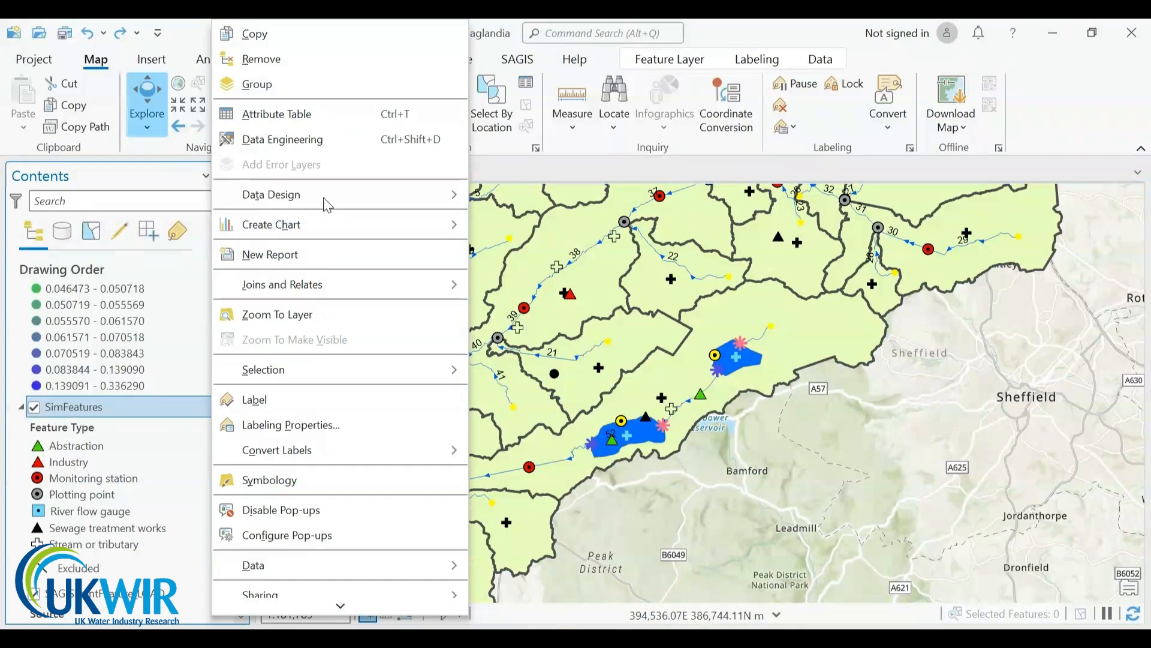
left_click(342, 114)
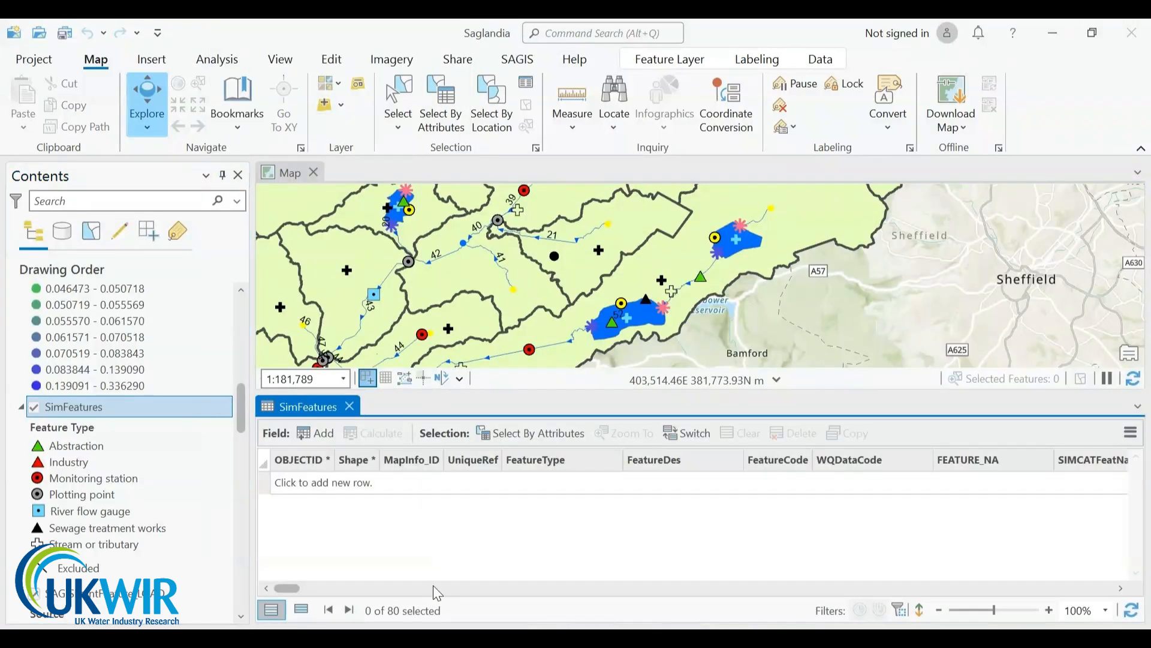
left_click(302, 611)
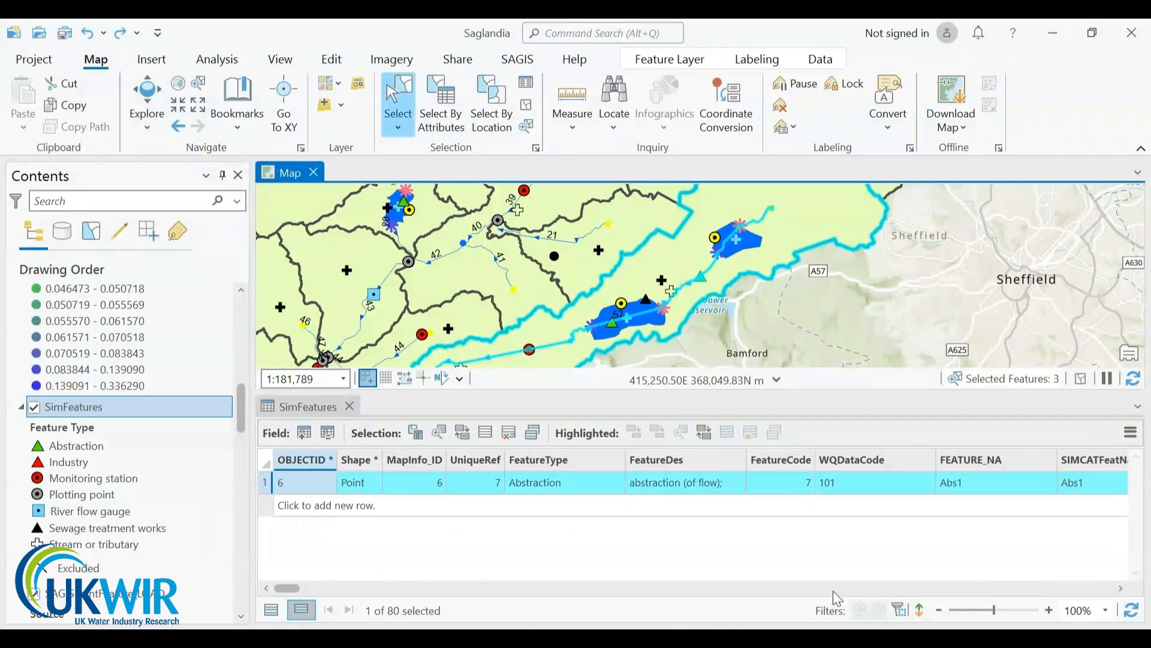
- Examine the abstraction record's fields, including its water body type, target water body and mean flow
scroll(833, 591, "right", 10)
scroll(833, 591, "right", 10)
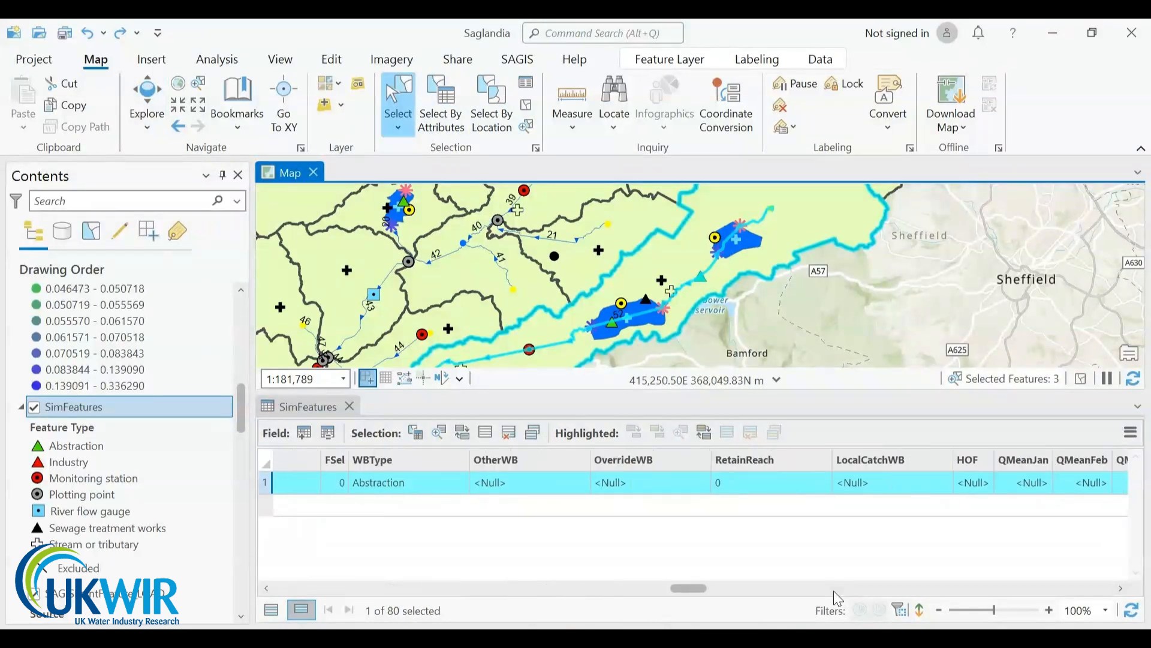
scroll(833, 591, "left", 5)
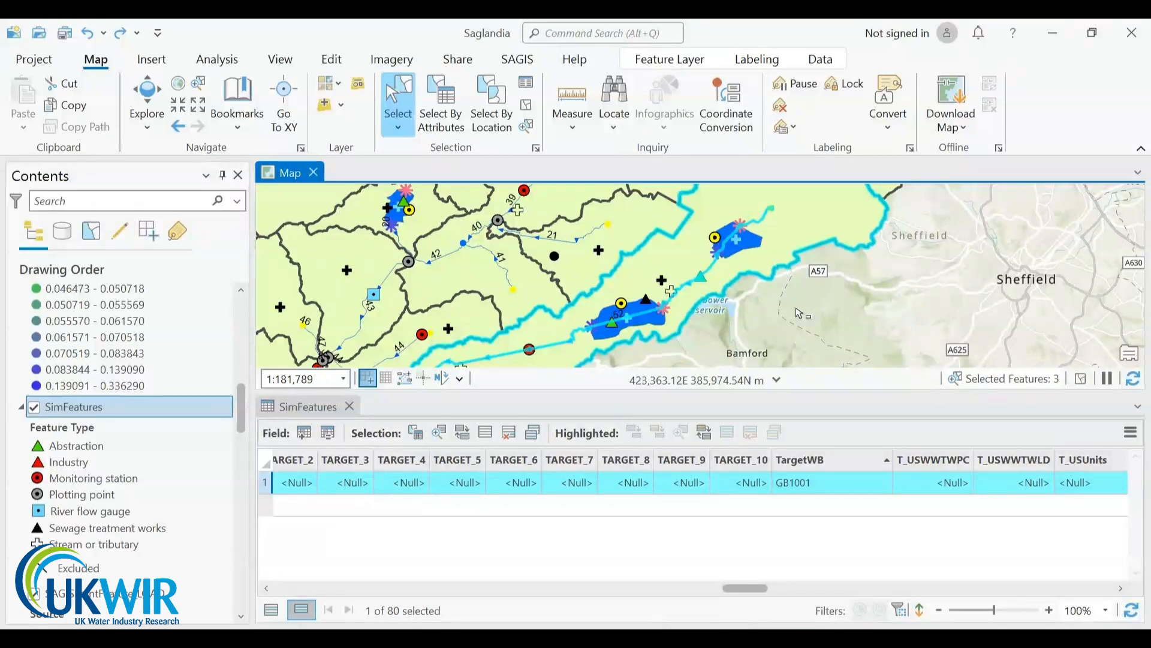
left_click_drag(726, 589, 287, 605)
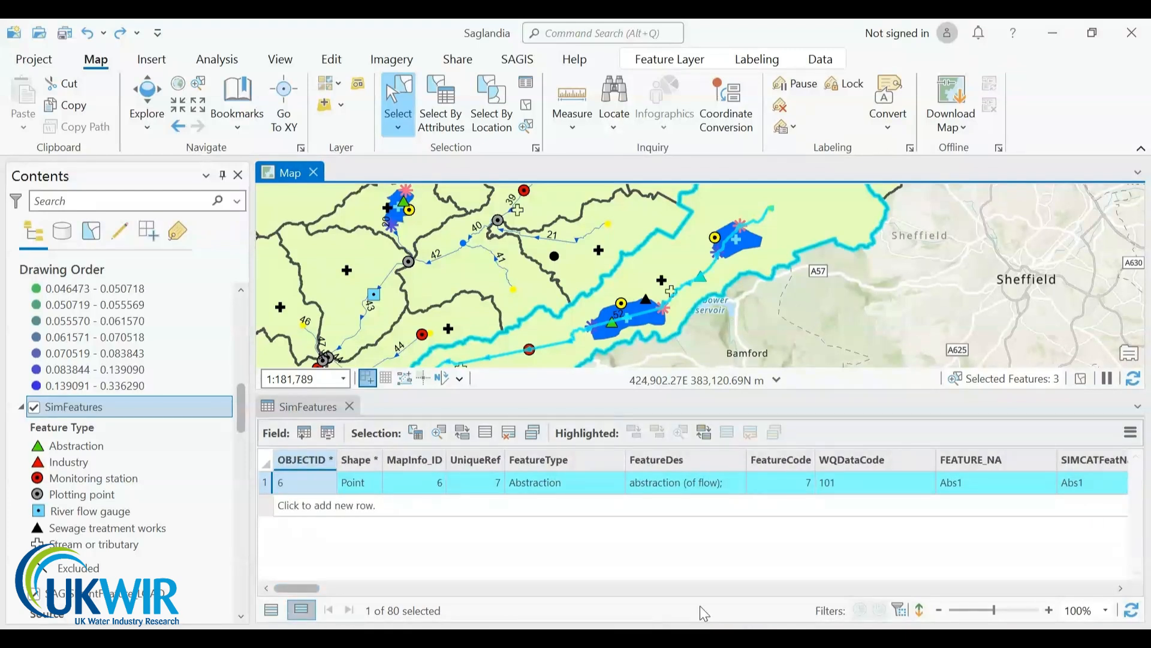
left_click(704, 588)
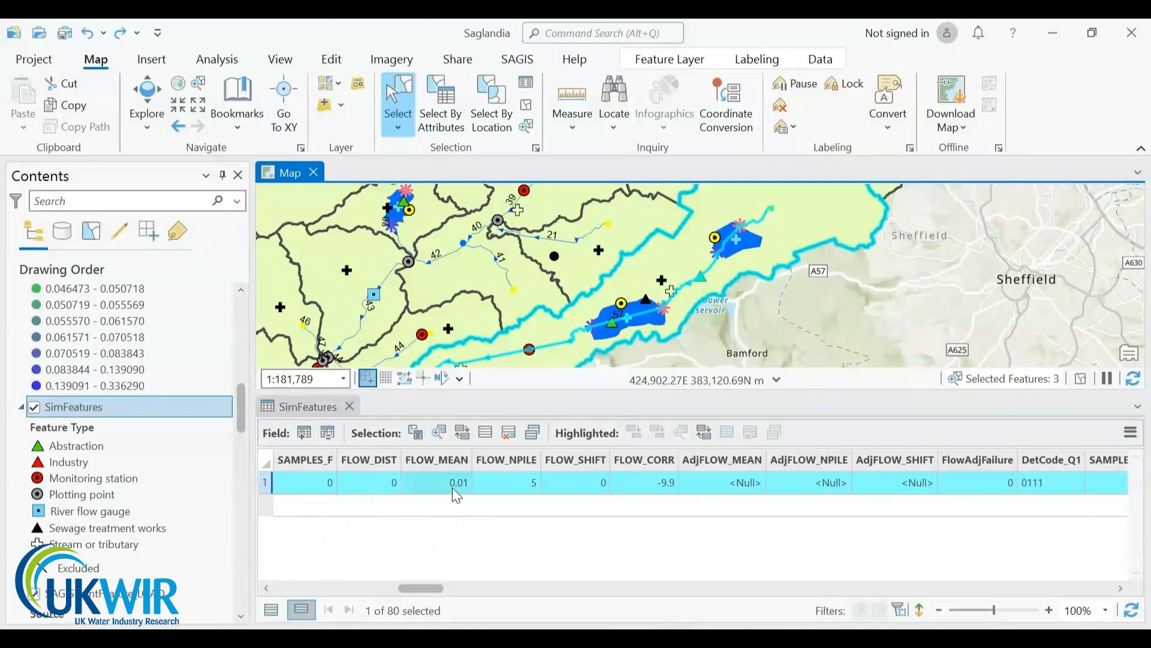
left_click_drag(1042, 589, 1042, 589)
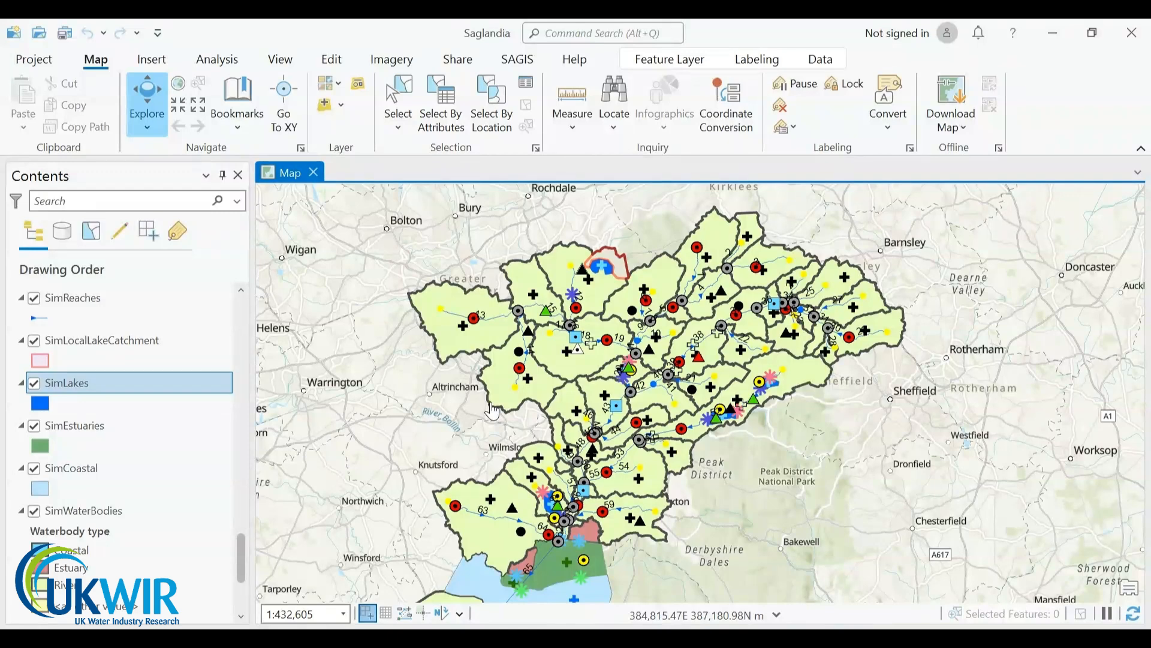
- Open the SimLakes attribute table and examine the lake records
right_click(156, 380)
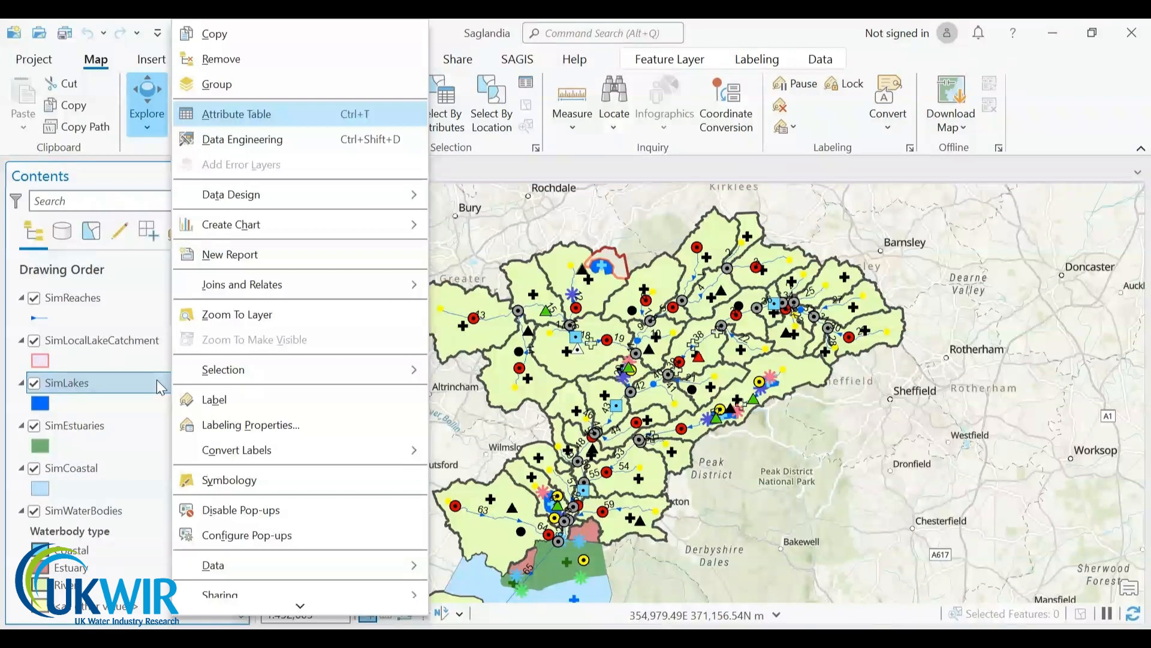
left_click(287, 118)
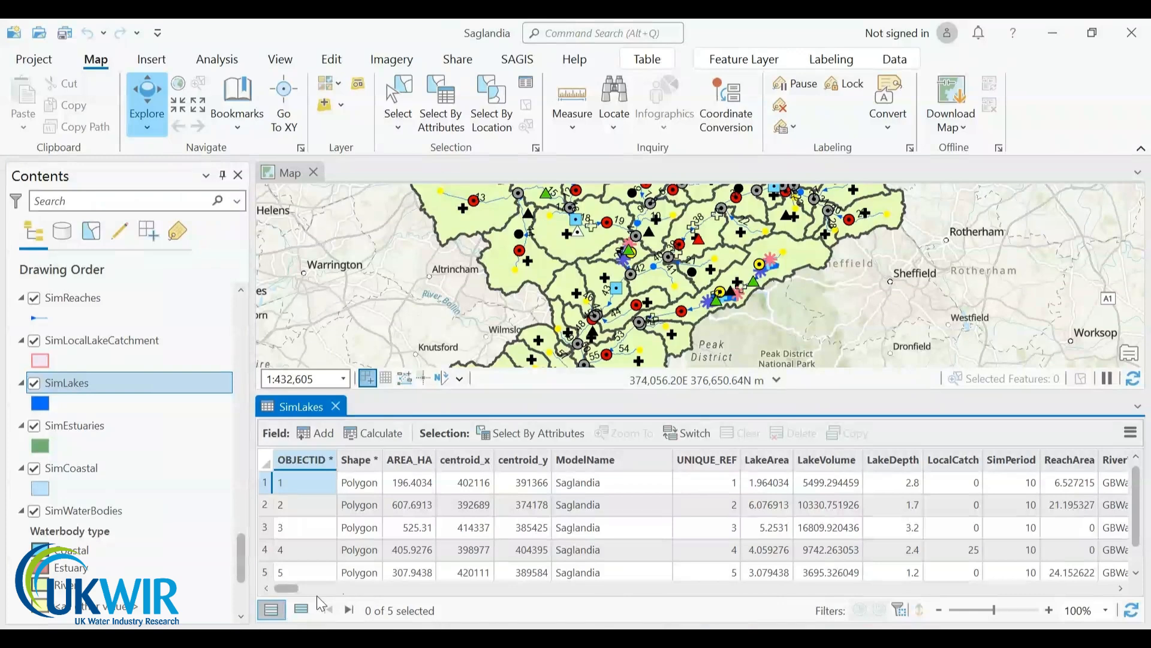
mouse_move(288, 588)
left_mouse_down()
mouse_move(408, 594)
mouse_move(273, 591)
left_mouse_up()
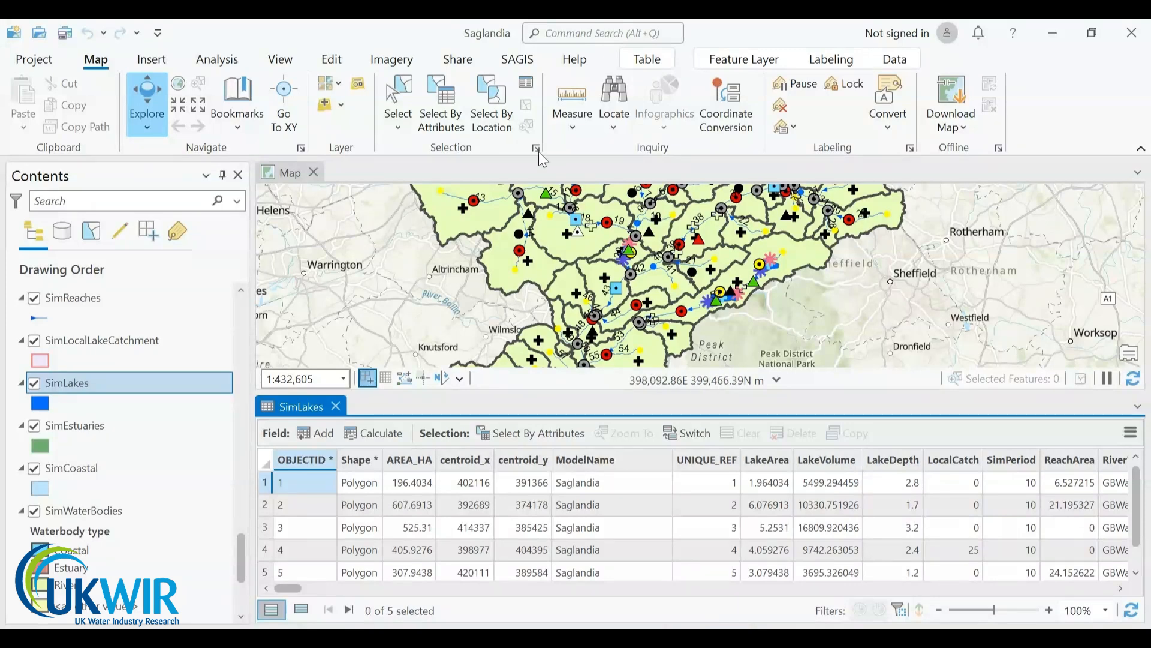
- Select the easternmost lake on the map and open its Lake Settings
left_click(398, 99)
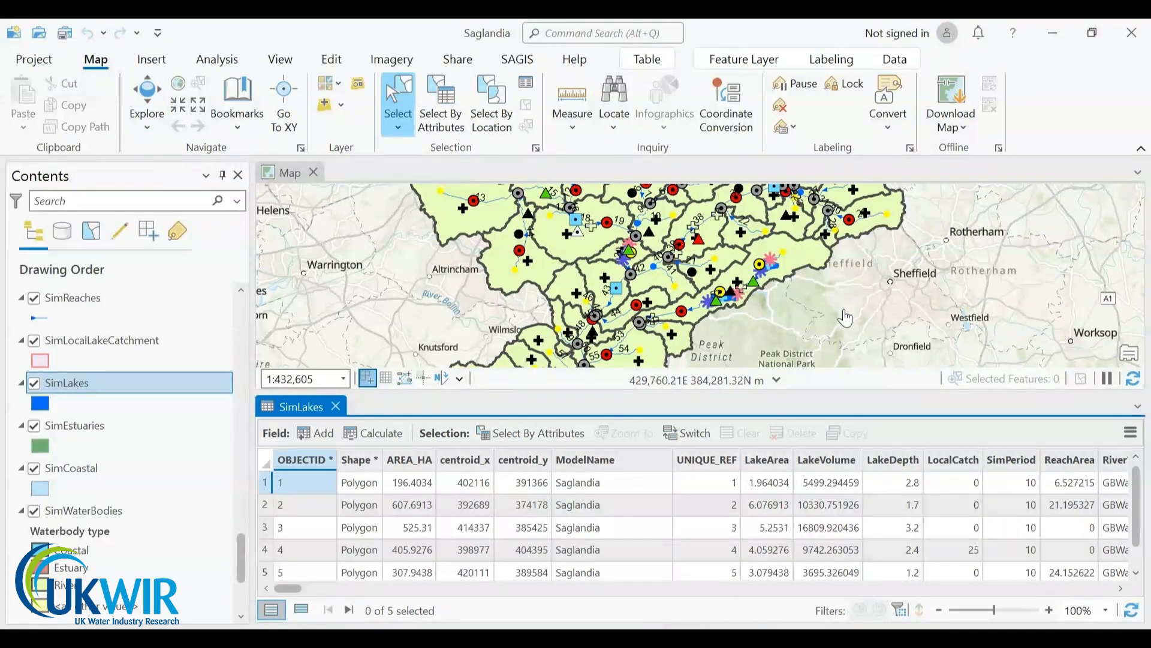
left_click(773, 272)
left_click(780, 279)
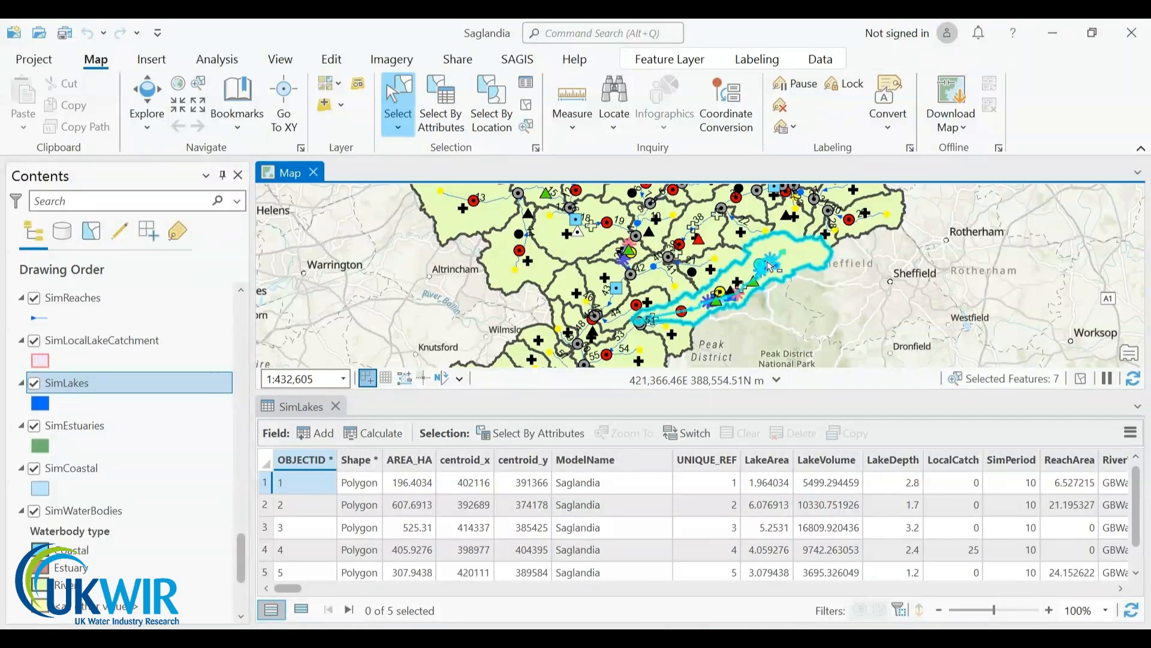
left_click(523, 63)
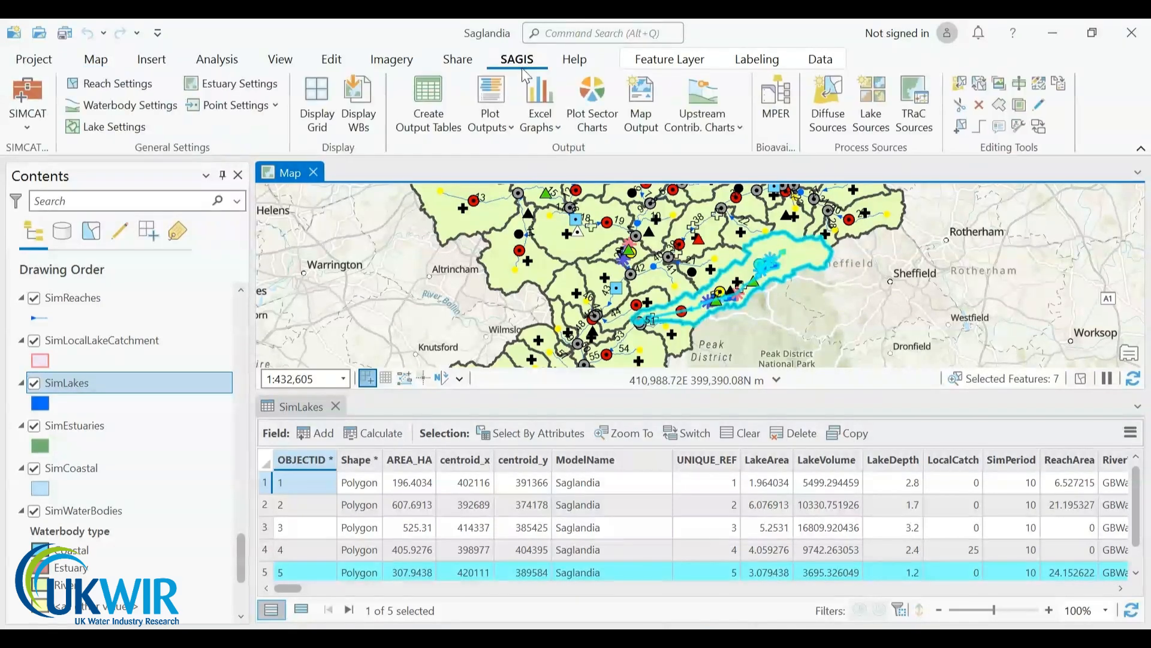
left_click(113, 127)
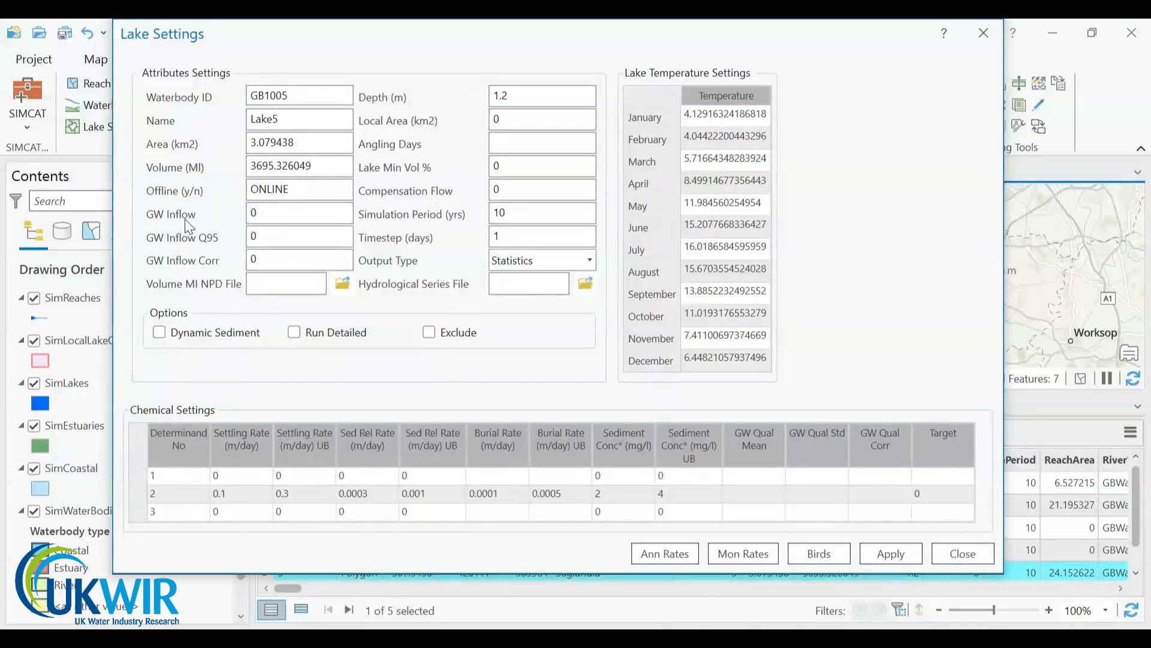
- Review the lake's attribute settings: offline status, waterbody ID, name, area, volume and local area
left_click(289, 190)
left_click_drag(290, 191, 241, 188)
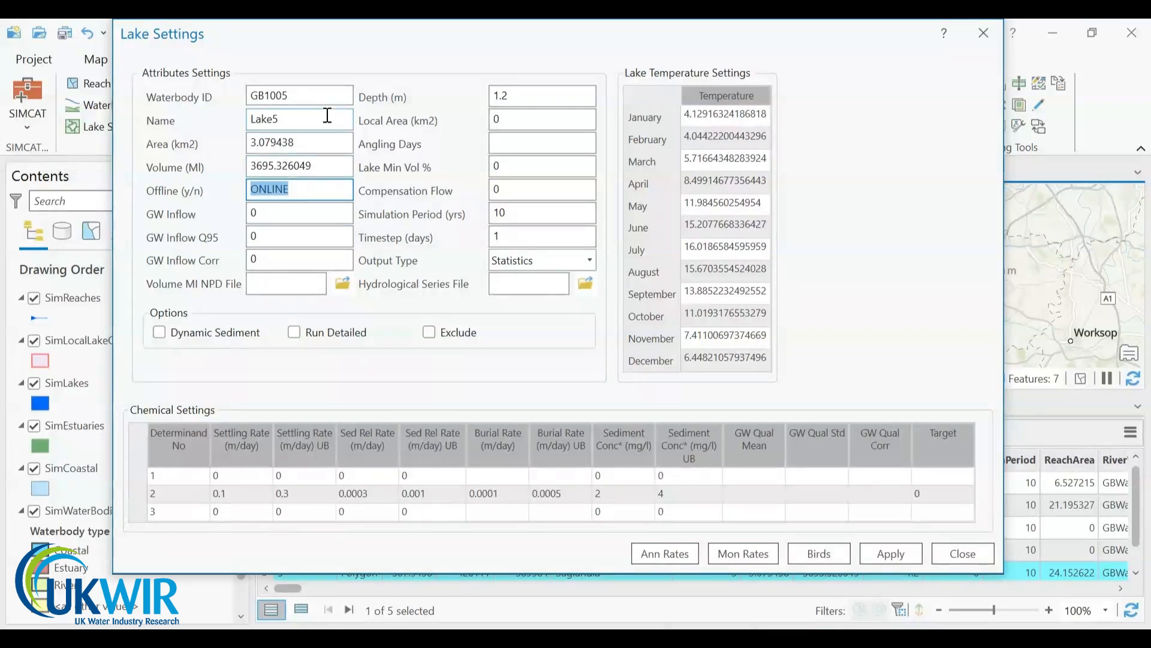
left_click_drag(305, 99, 235, 87)
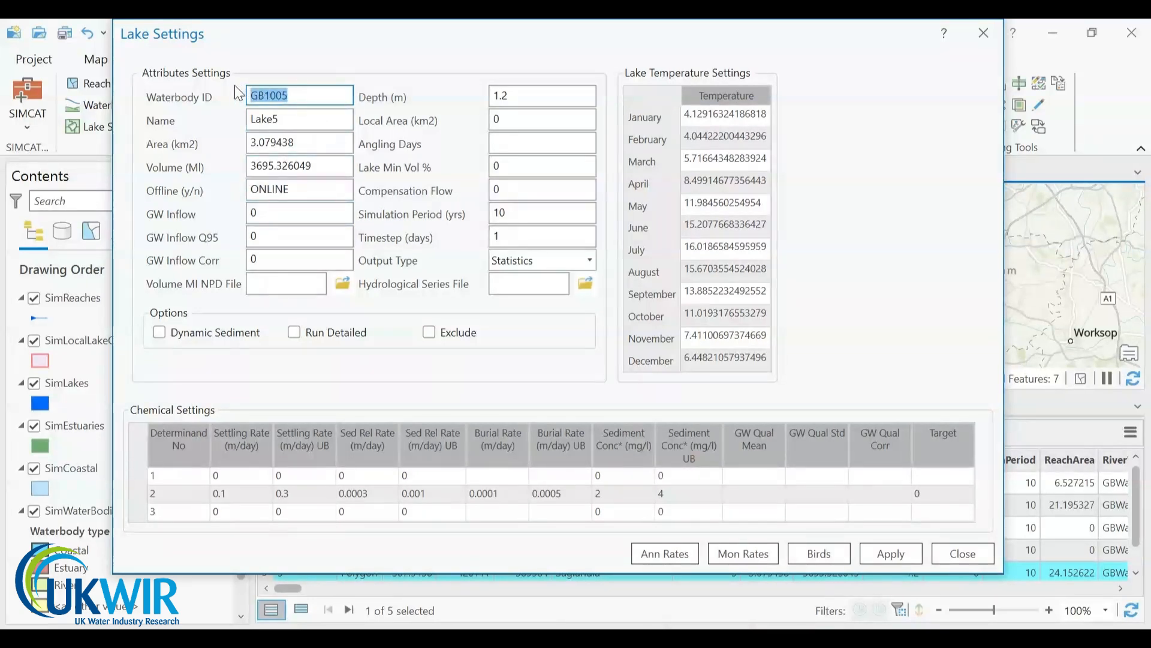
left_click_drag(298, 119, 230, 113)
left_click_drag(297, 144, 227, 128)
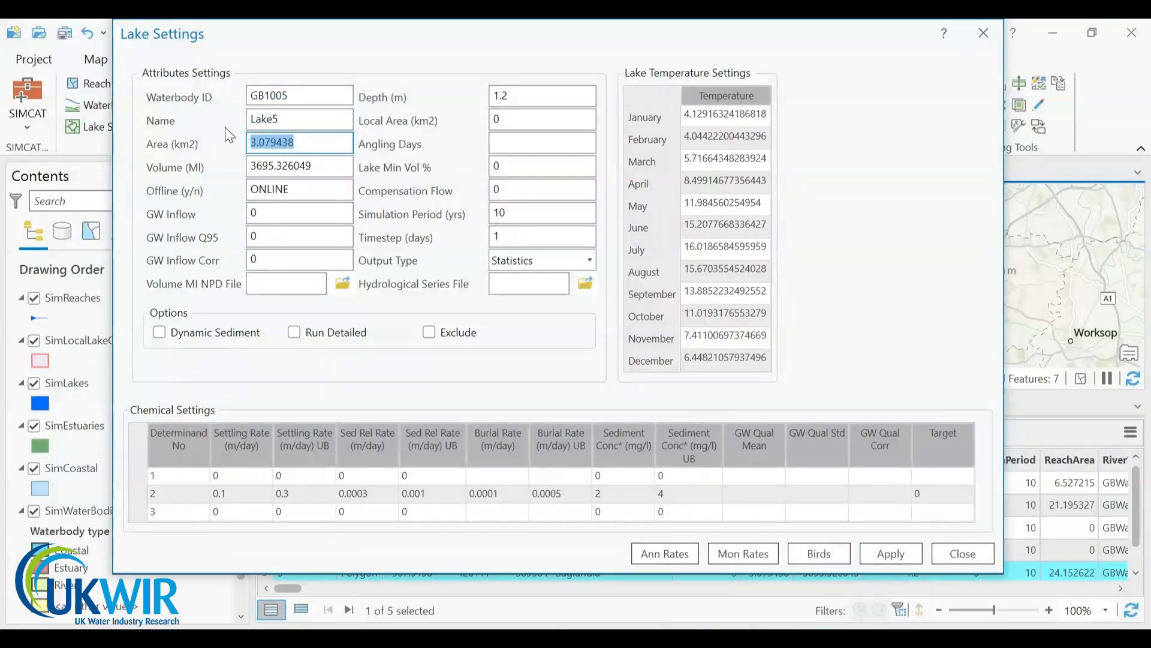
left_click_drag(301, 161, 221, 157)
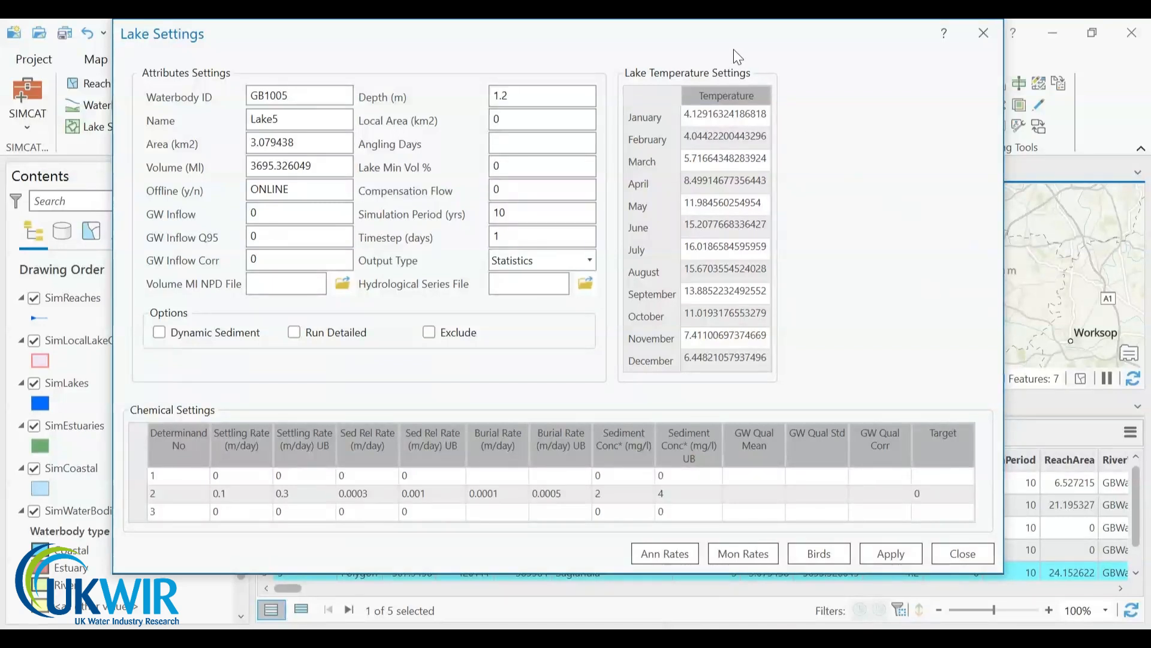
left_click(525, 122)
- Try the Monthly File and NPD File output types for the lake
left_click(591, 259)
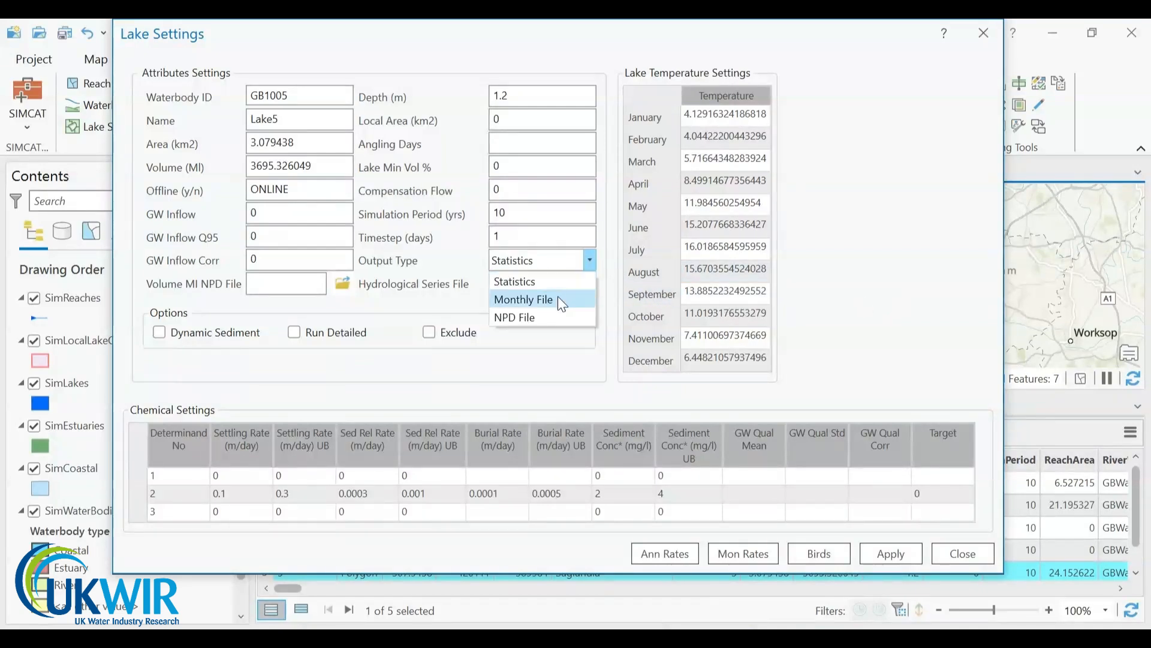
left_click(558, 296)
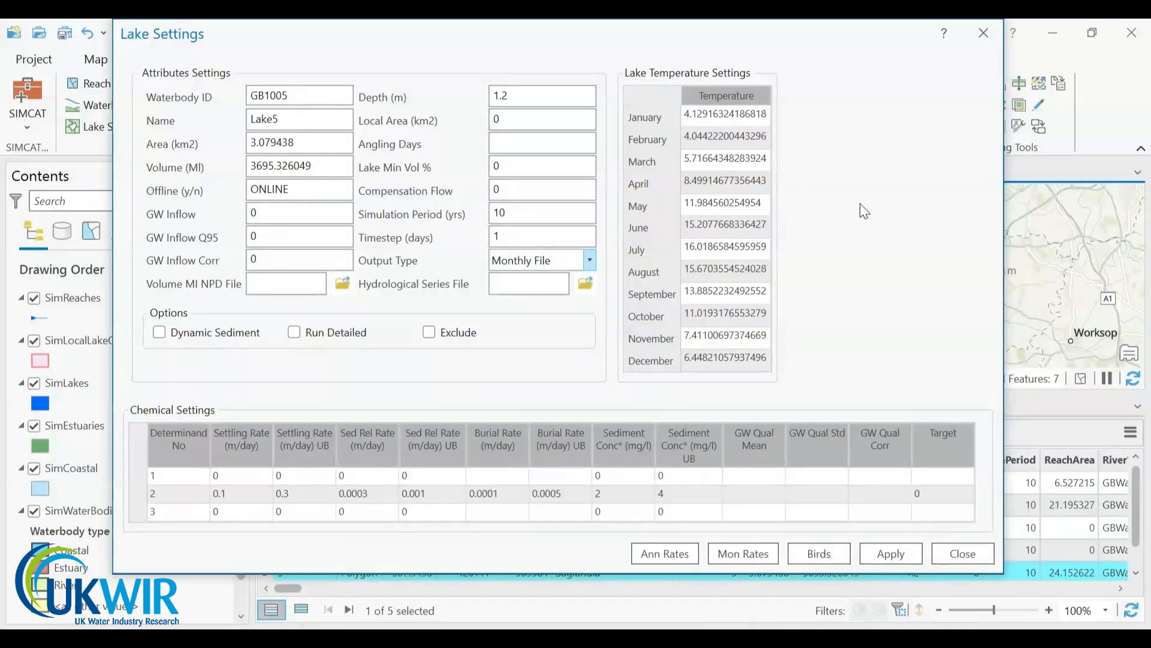
left_click(589, 264)
left_click(545, 318)
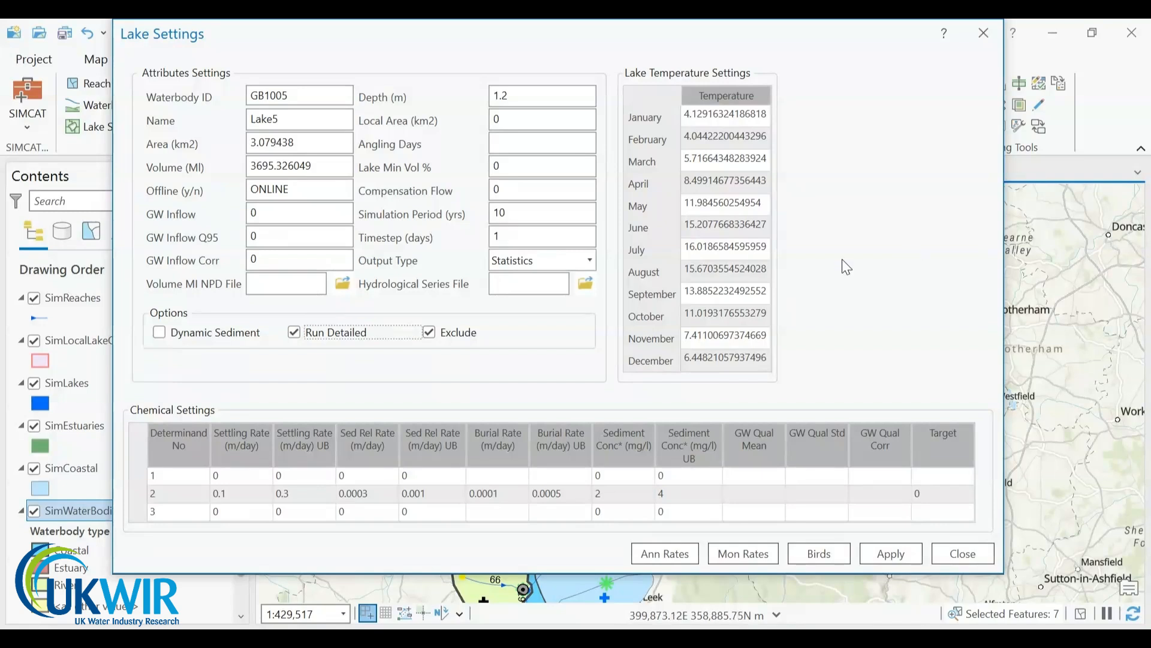
- Restore the lake's simulation period to 10 years and enable Dynamic Sediment alongside Run Detailed
left_click(312, 335)
left_click(312, 335)
left_click(545, 210)
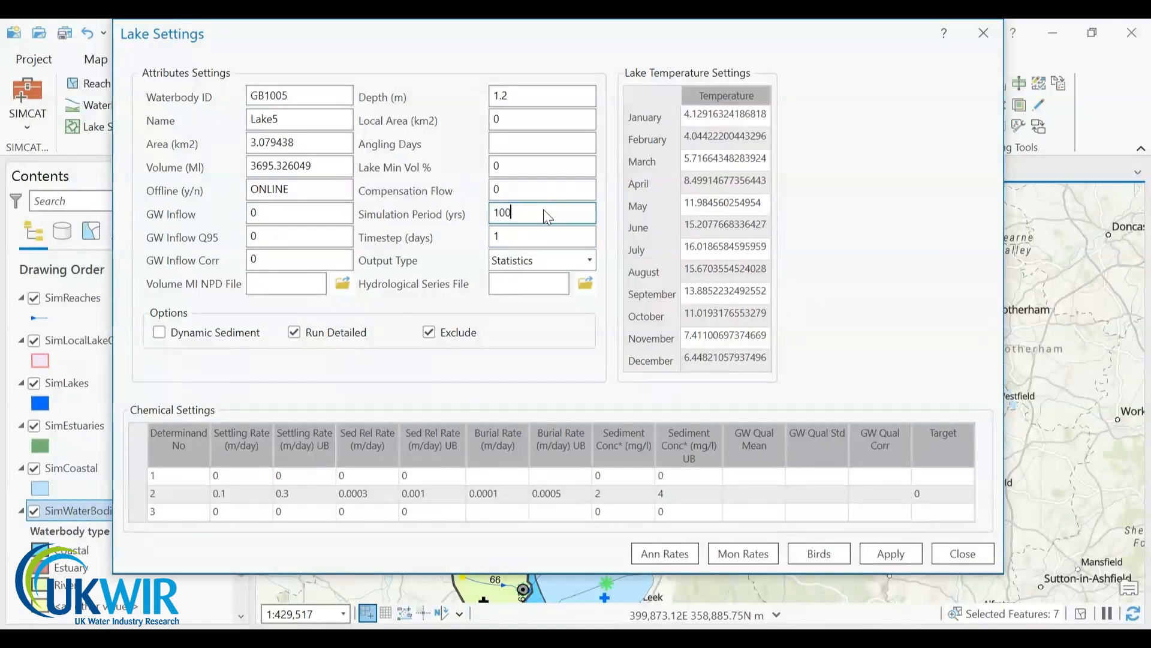
key("BackSpace")
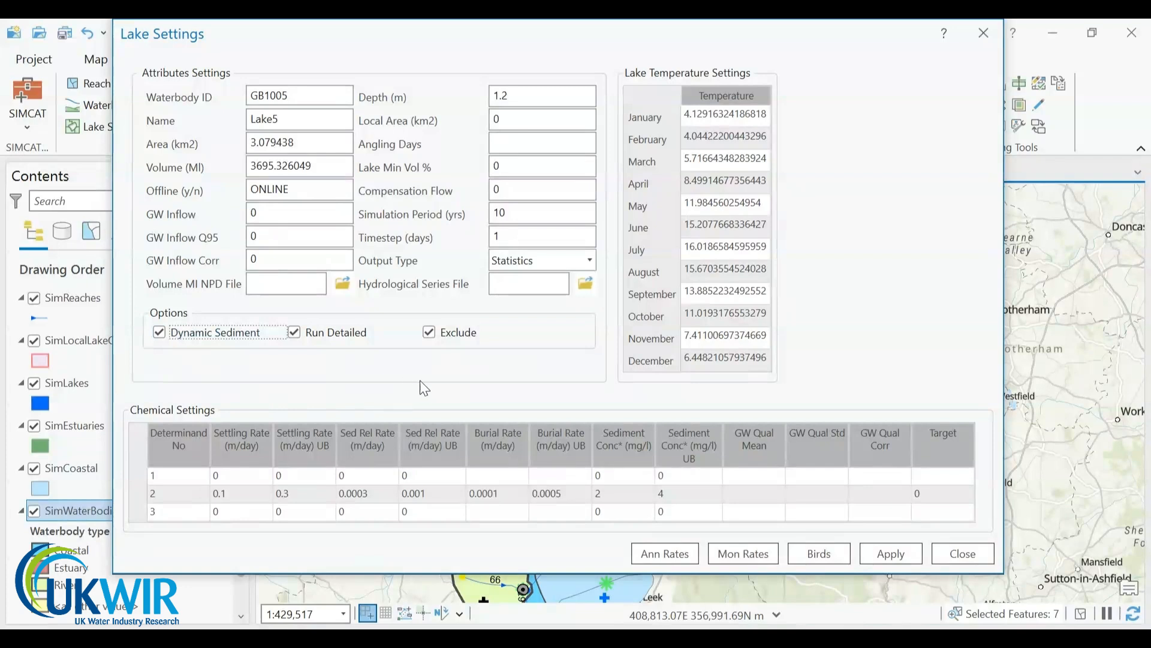
left_click(882, 338)
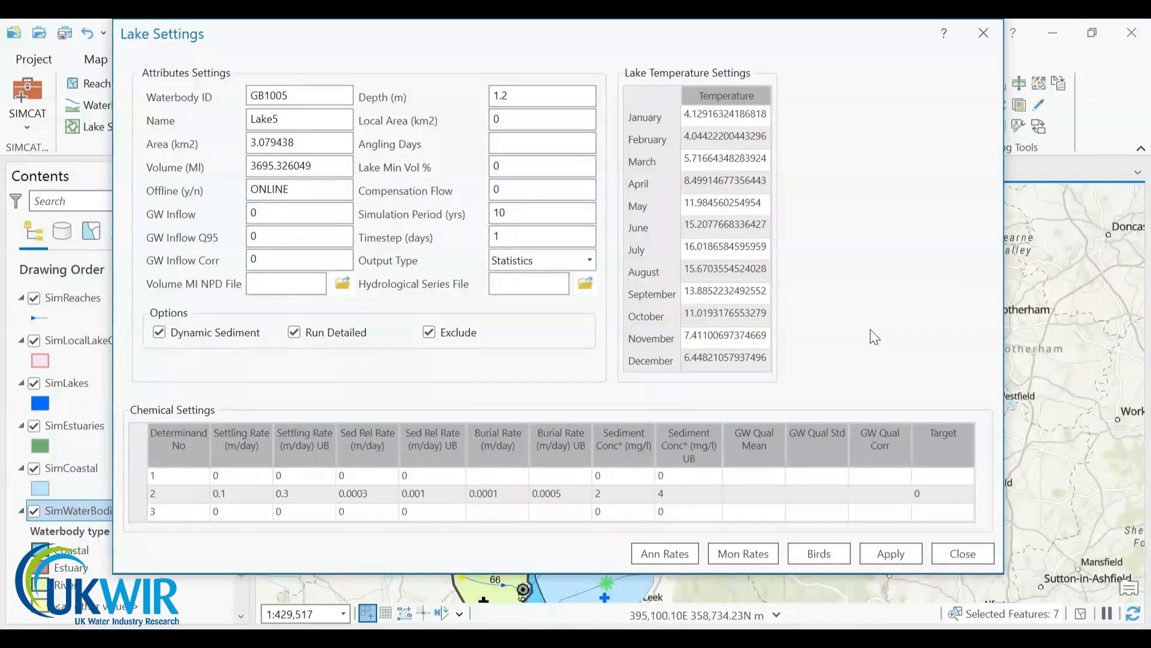
- Examine the lake's chemical settings for determinands 1 and 3 together with the Dynamic Sediment option
left_click(151, 474)
left_click(173, 510)
left_click(173, 475)
left_click(167, 336)
left_click(765, 512)
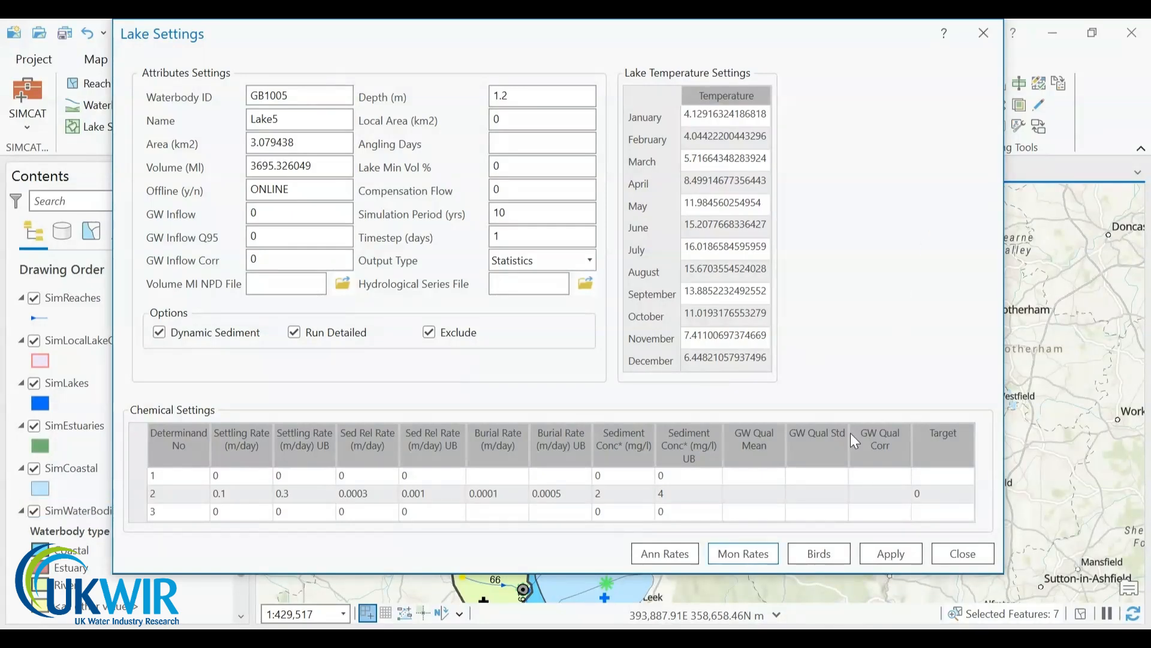
- Open the monthly lake rates and display the rates for Phosphate
left_click(761, 555)
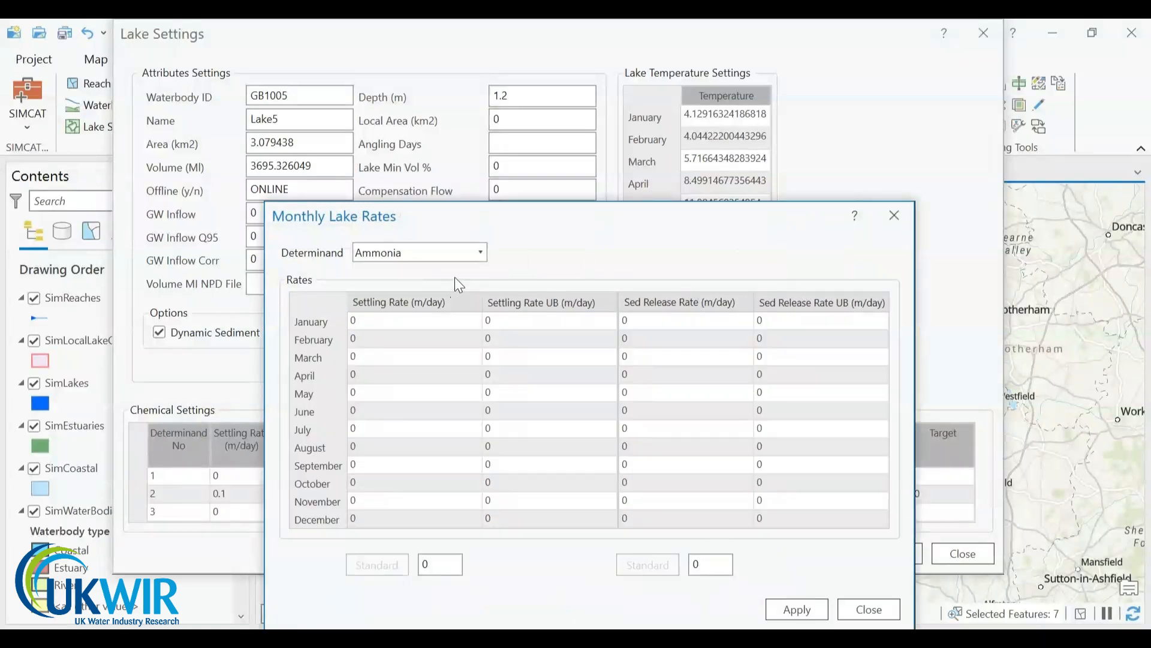
left_click(481, 252)
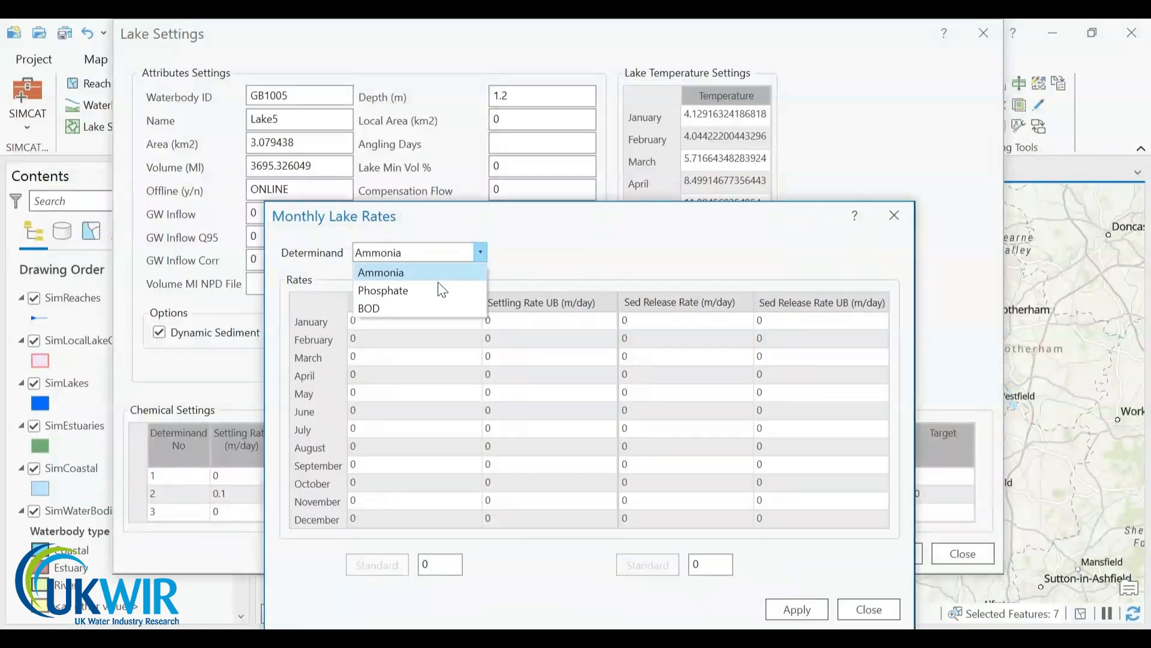
left_click(420, 292)
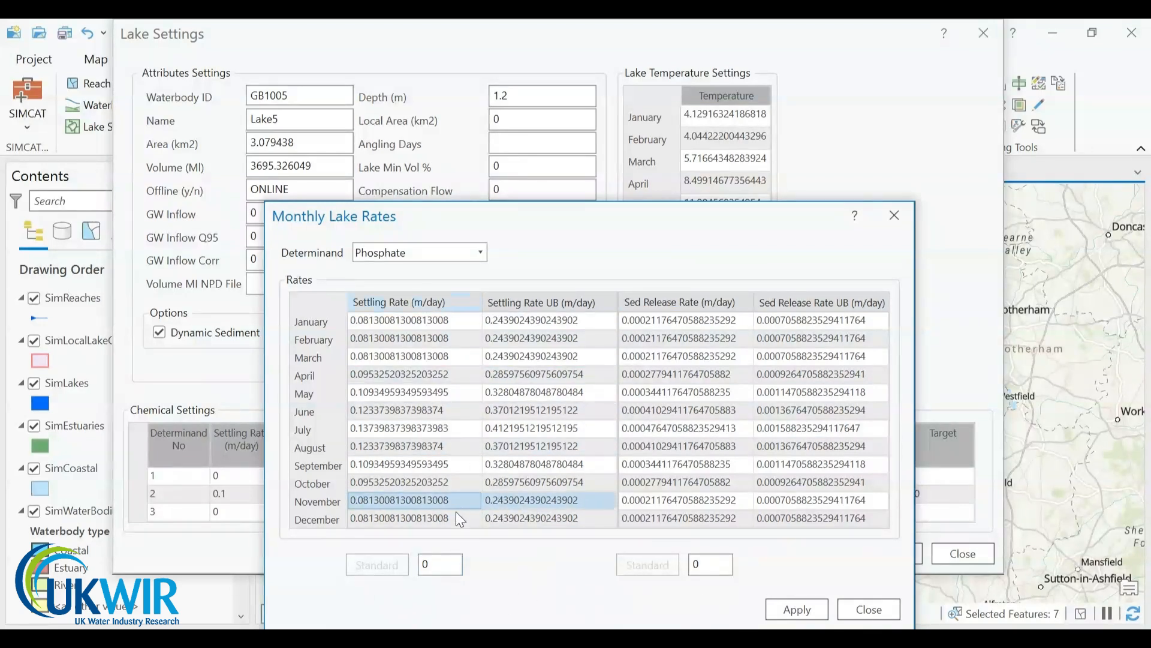
- Generate standard monthly phosphate settling rates with a factor of 1
double_click(434, 566)
type("1")
left_click(397, 564)
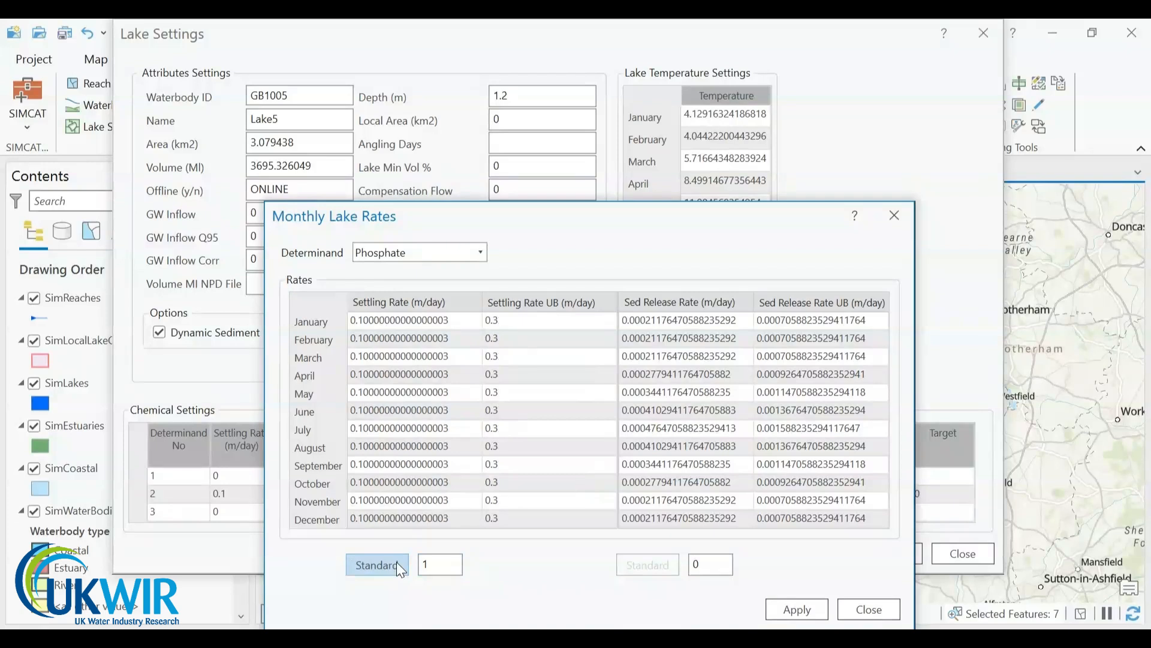
- Recalculate the standard monthly phosphate settling rates with a factor of 2, and close the monthly rates without applying
double_click(452, 564)
type("2")
left_click(401, 570)
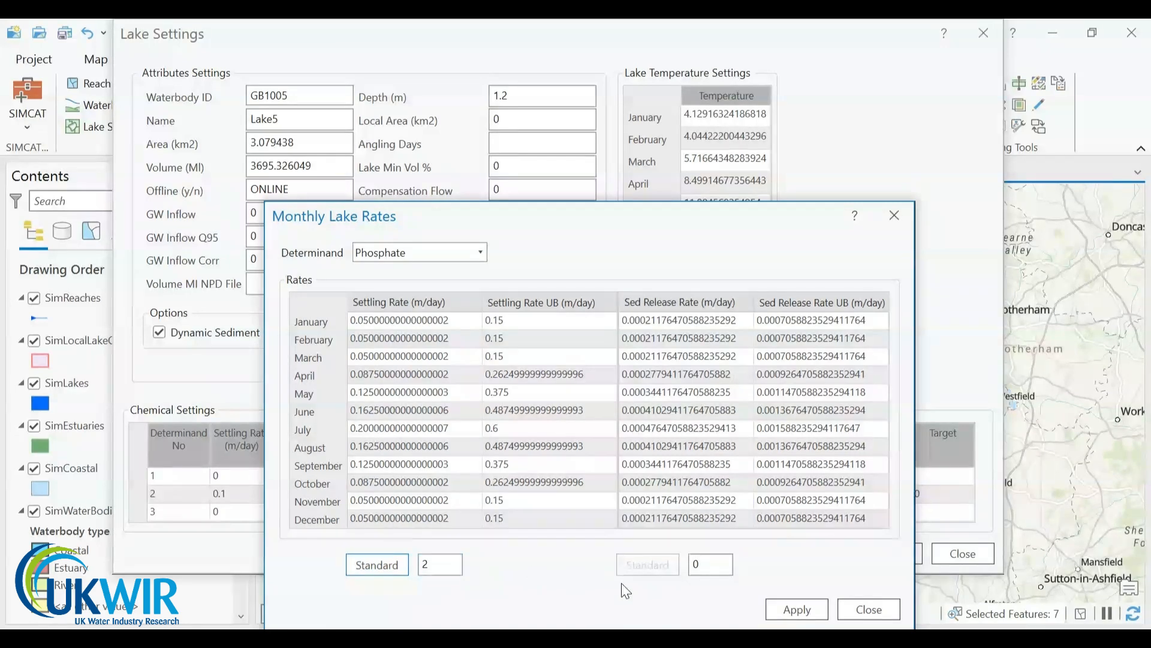
left_click(869, 609)
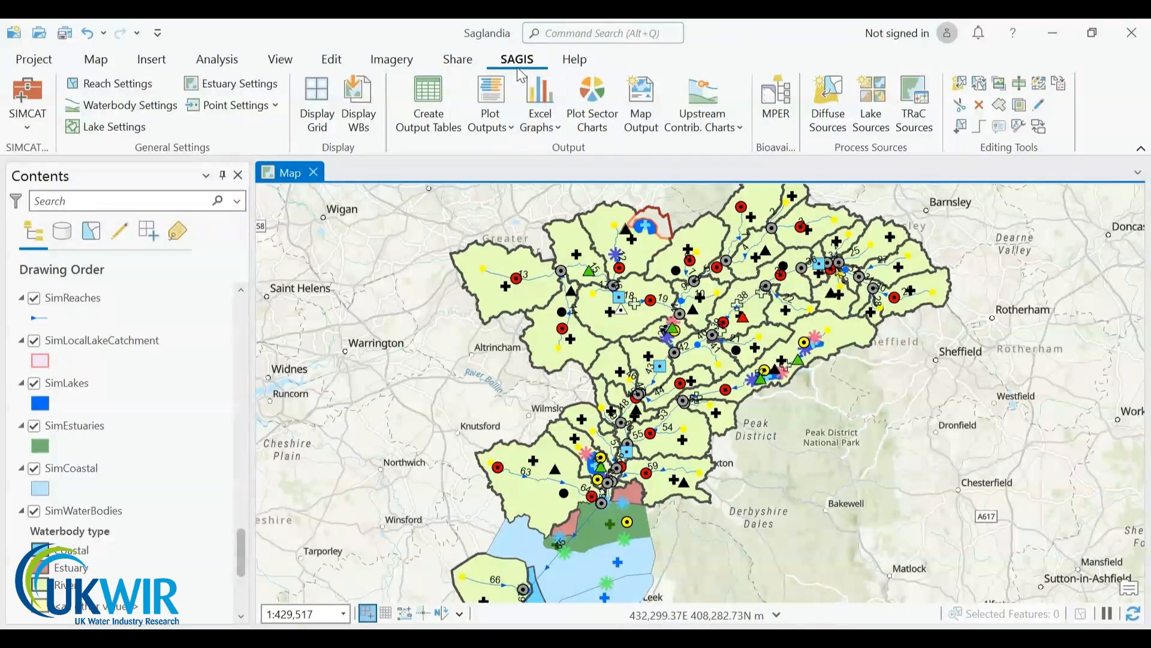
- Turn on the Lake Inputs calculation in the Create SIMCAT file settings, and close them without running
left_click(29, 127)
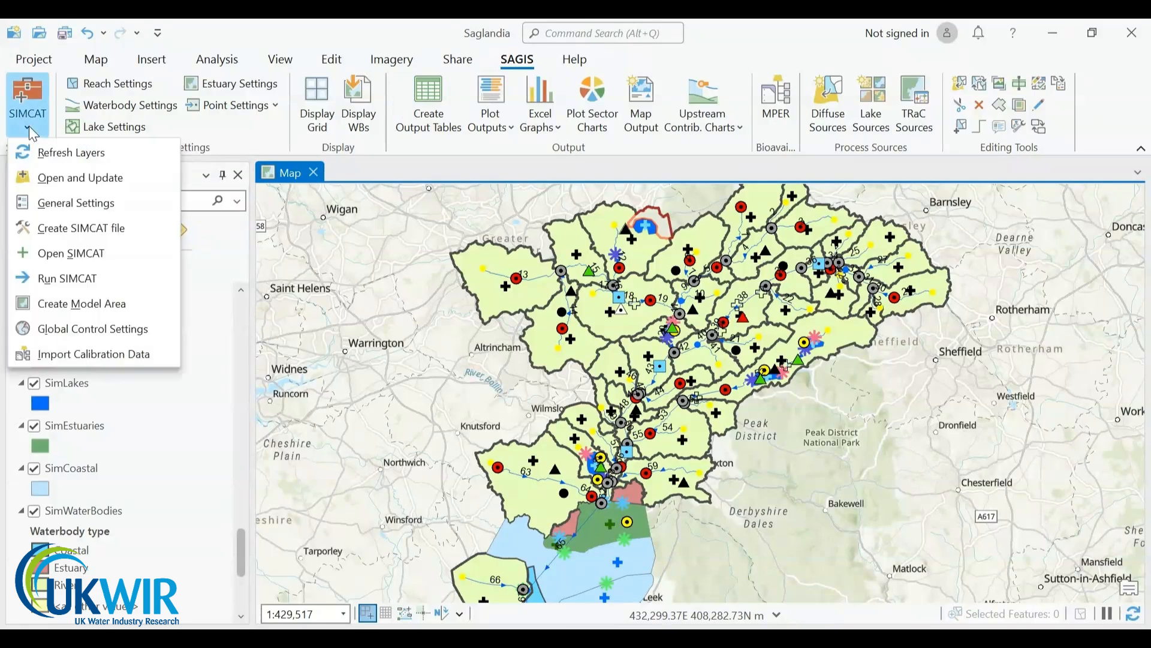
left_click(127, 221)
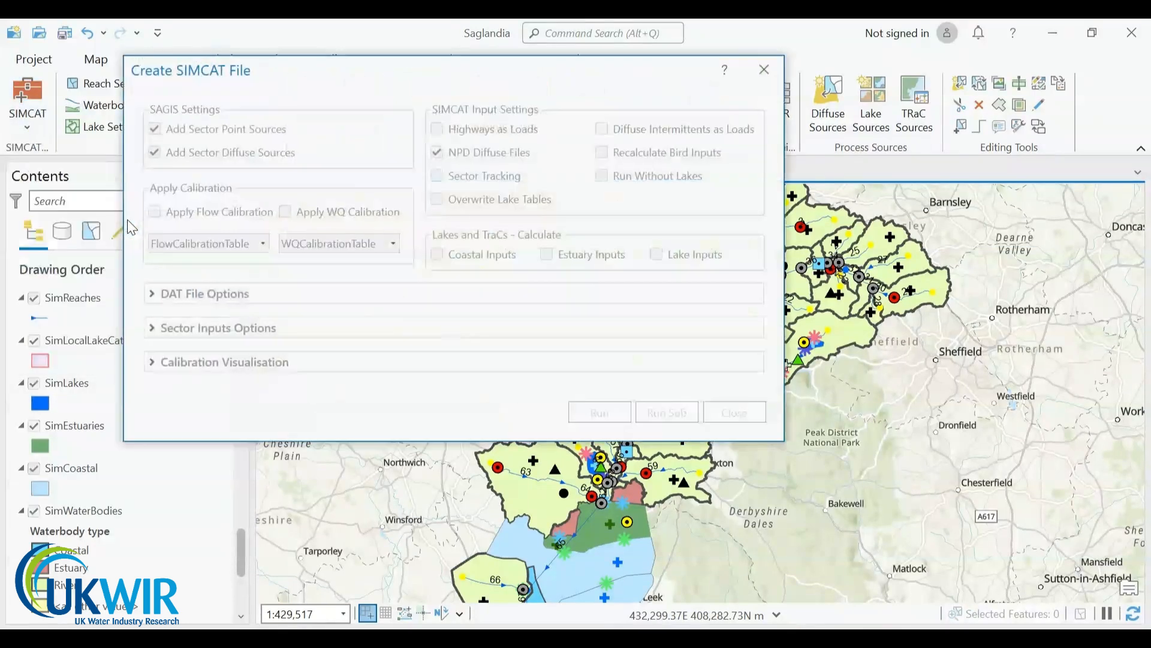
left_click(669, 260)
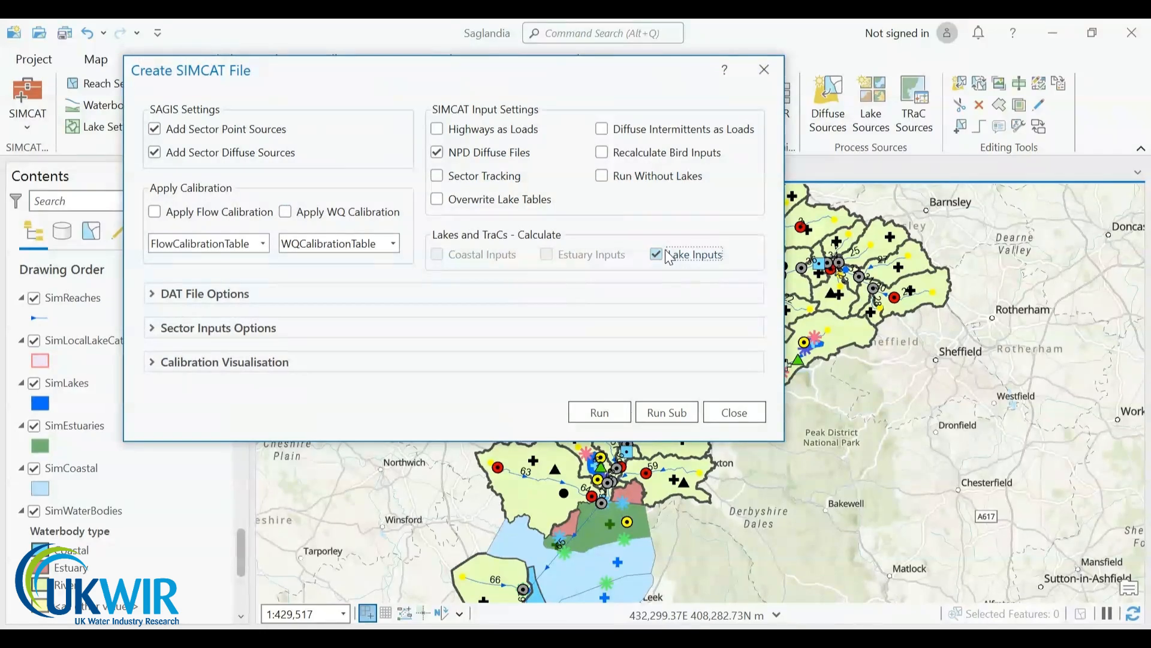
left_click(745, 412)
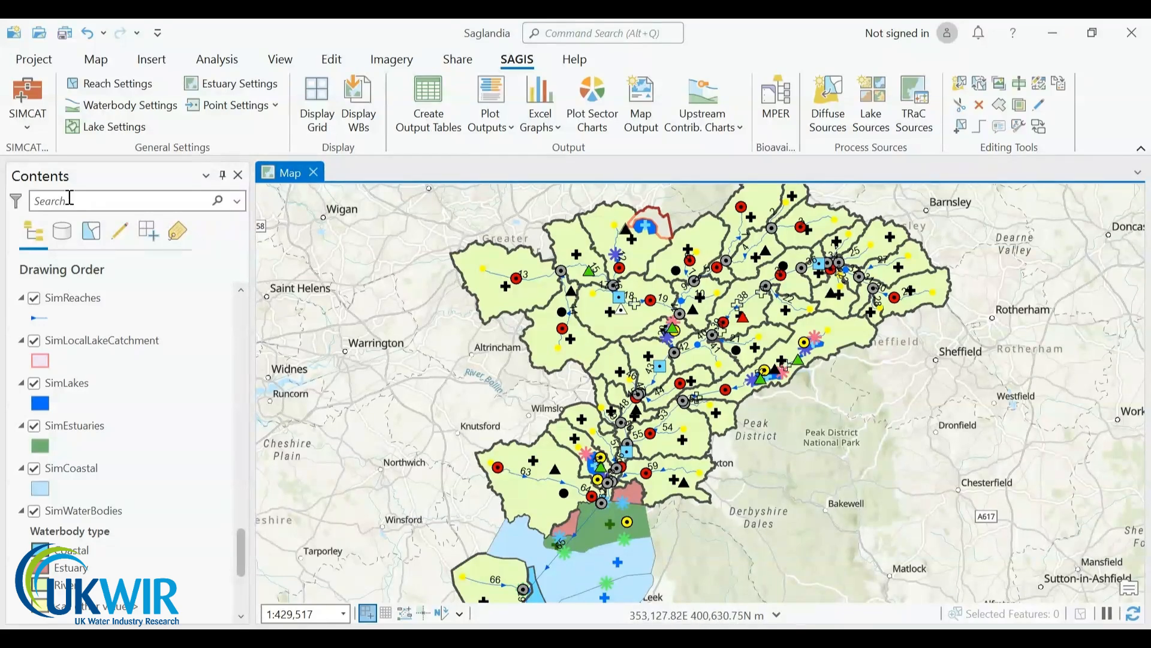
- Run SIMCAT on Saglandia.dat with the Process Lakes, Estuaries and Coastal Outputs option
left_click(30, 133)
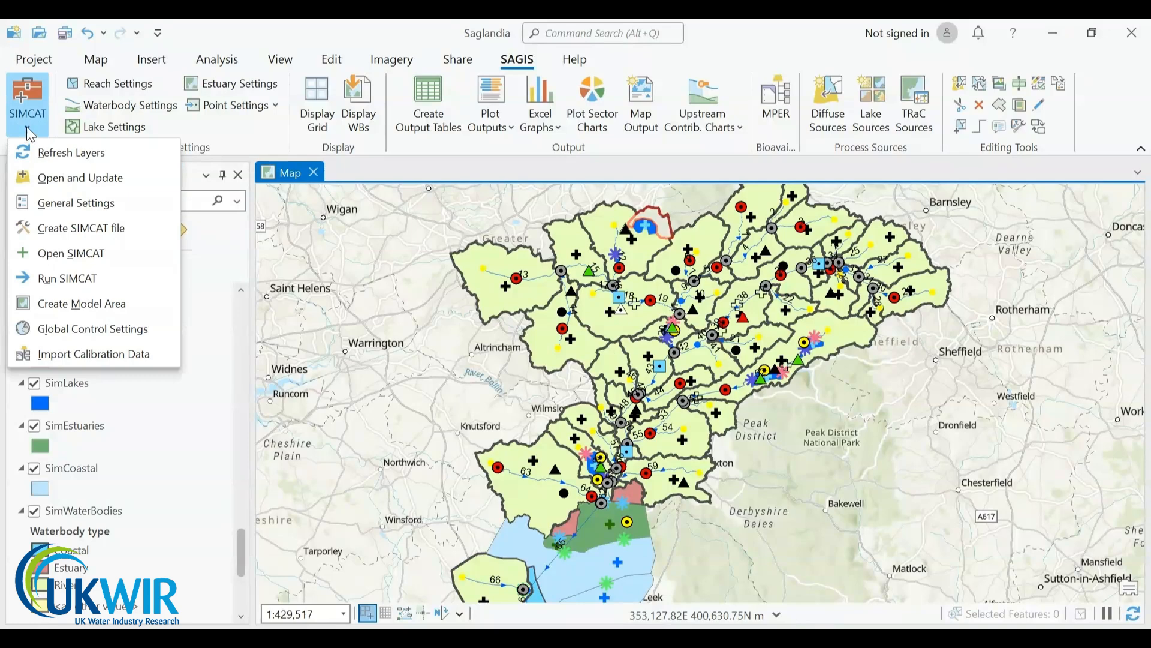
left_click(148, 285)
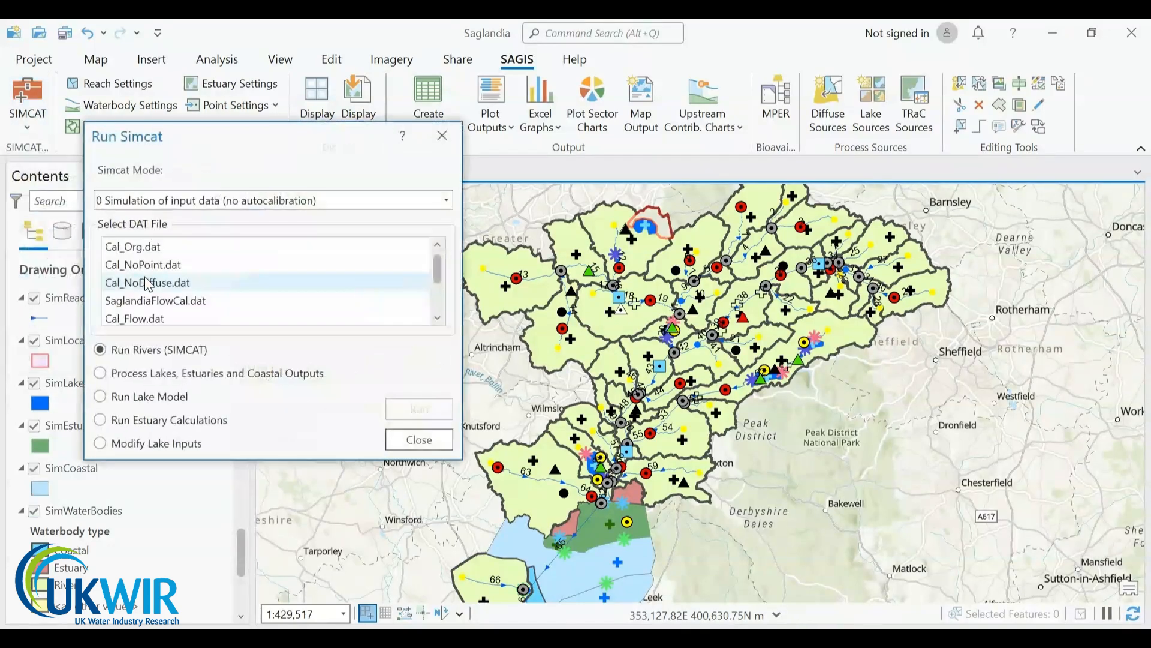
left_click_drag(442, 265, 447, 297)
left_click(166, 306)
left_click(160, 305)
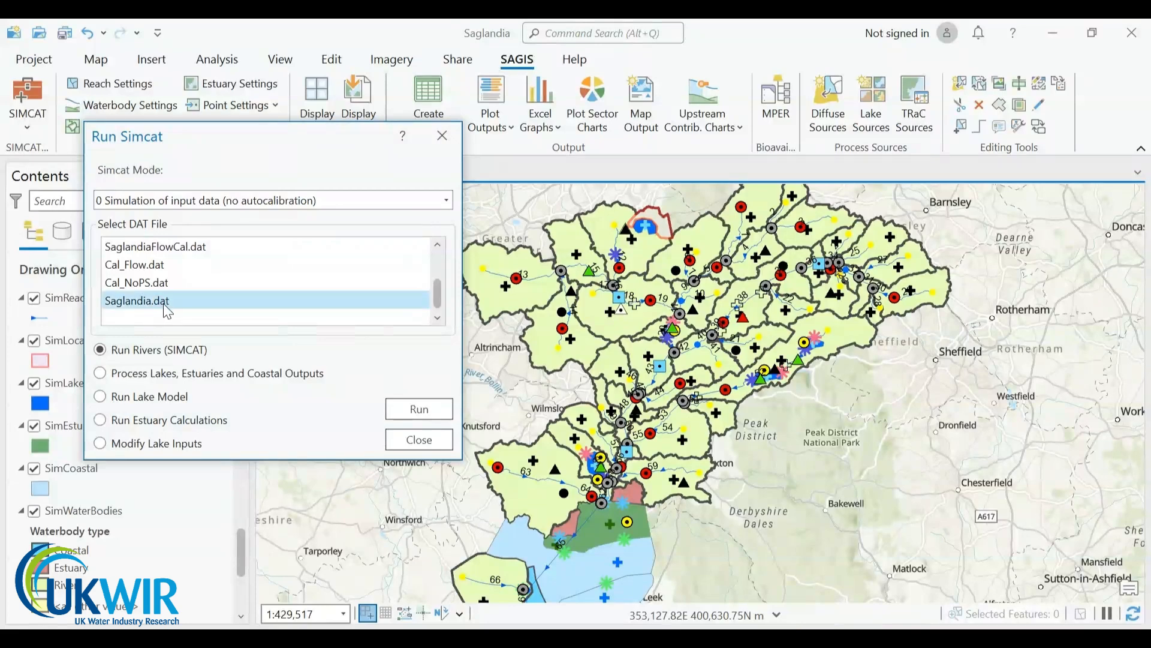
left_click(101, 375)
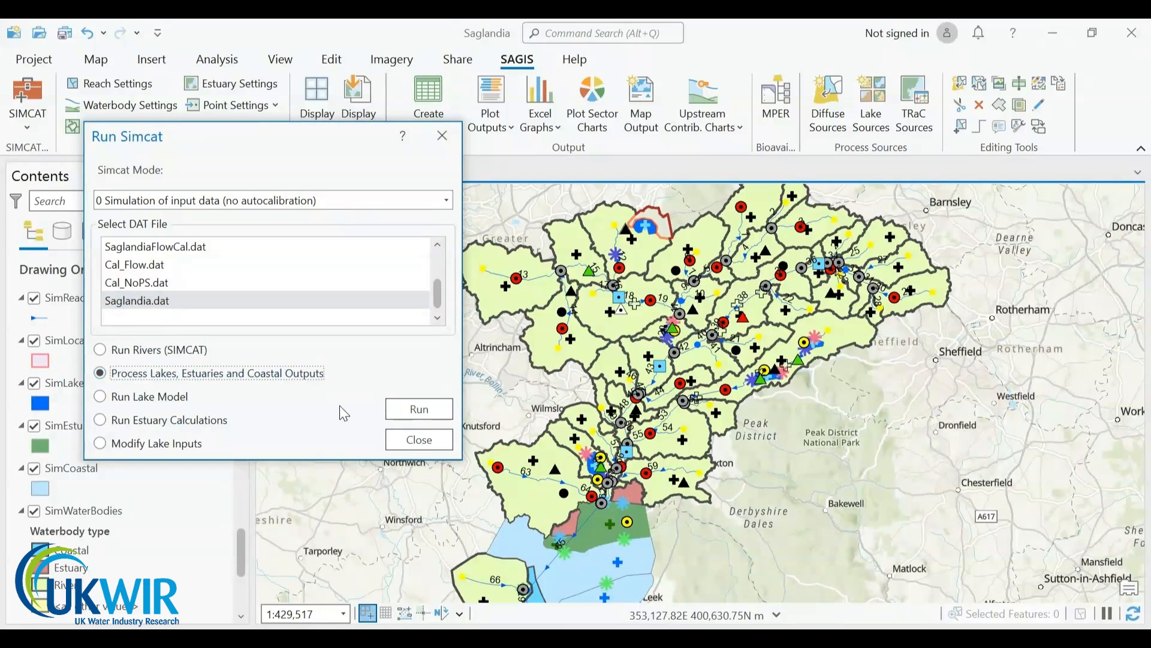
left_click(423, 408)
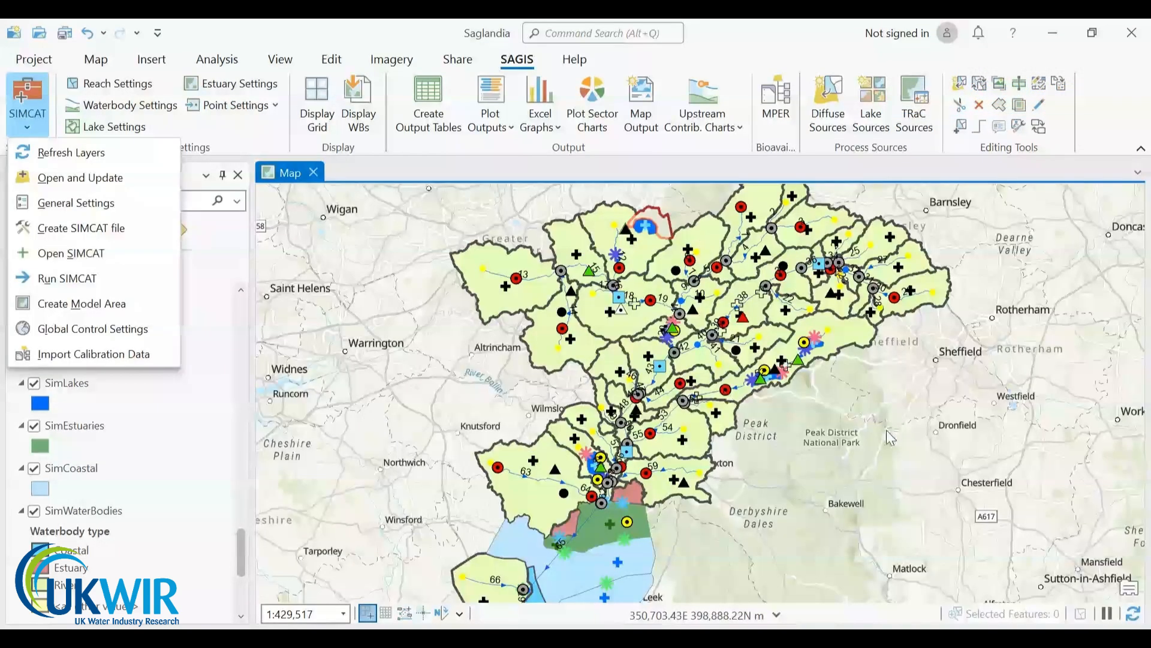
left_click(889, 435)
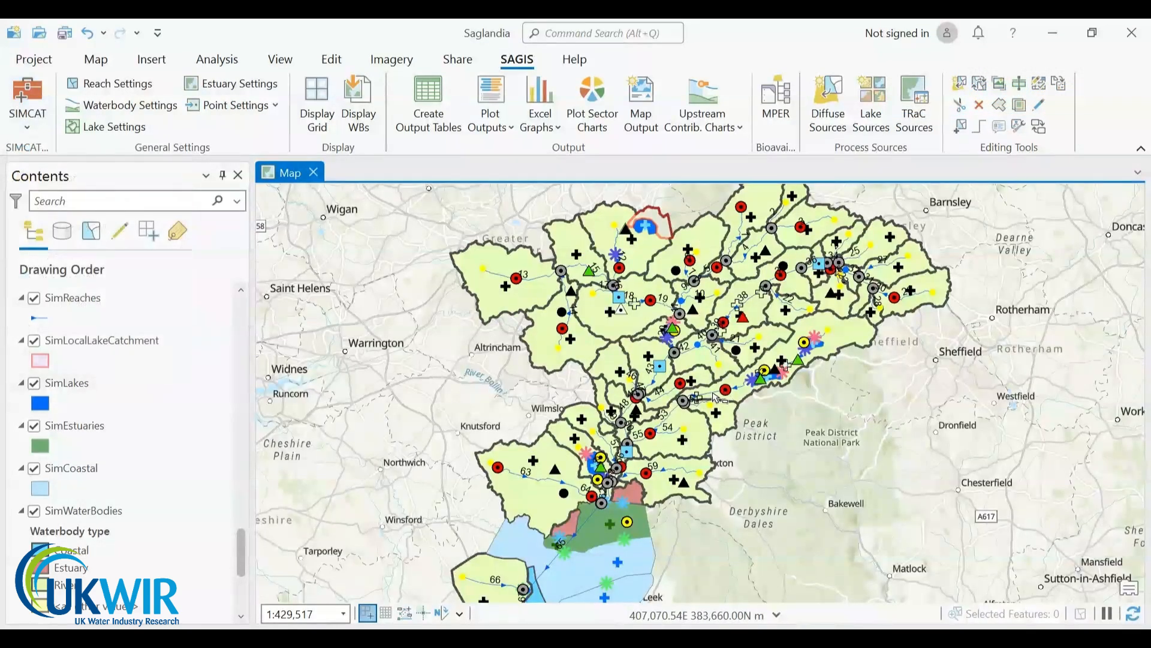
- Start the Run Lake Model option of Run SIMCAT for Saglandia.dat
left_click(33, 136)
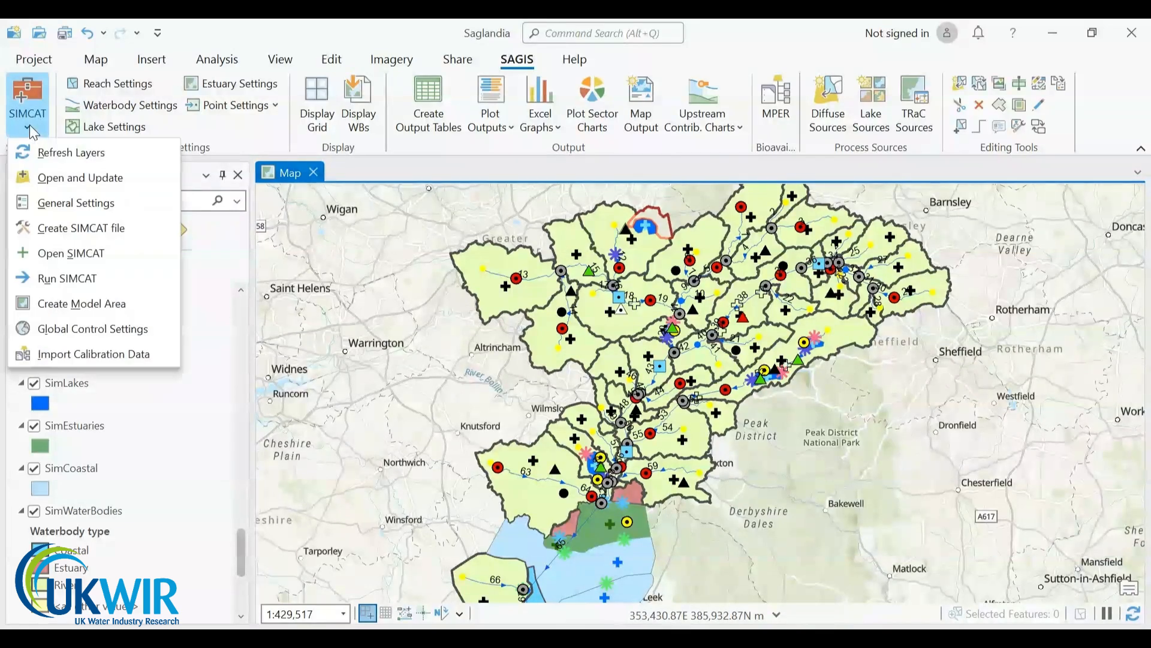
left_click(111, 277)
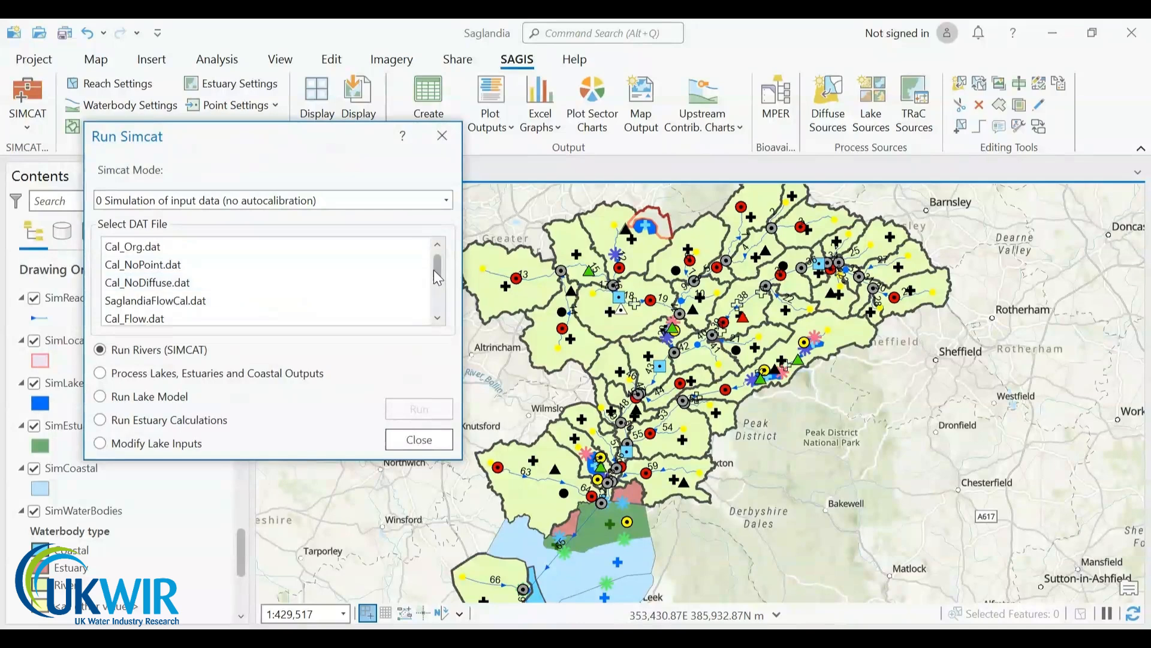
left_click_drag(438, 271, 444, 297)
left_click(162, 302)
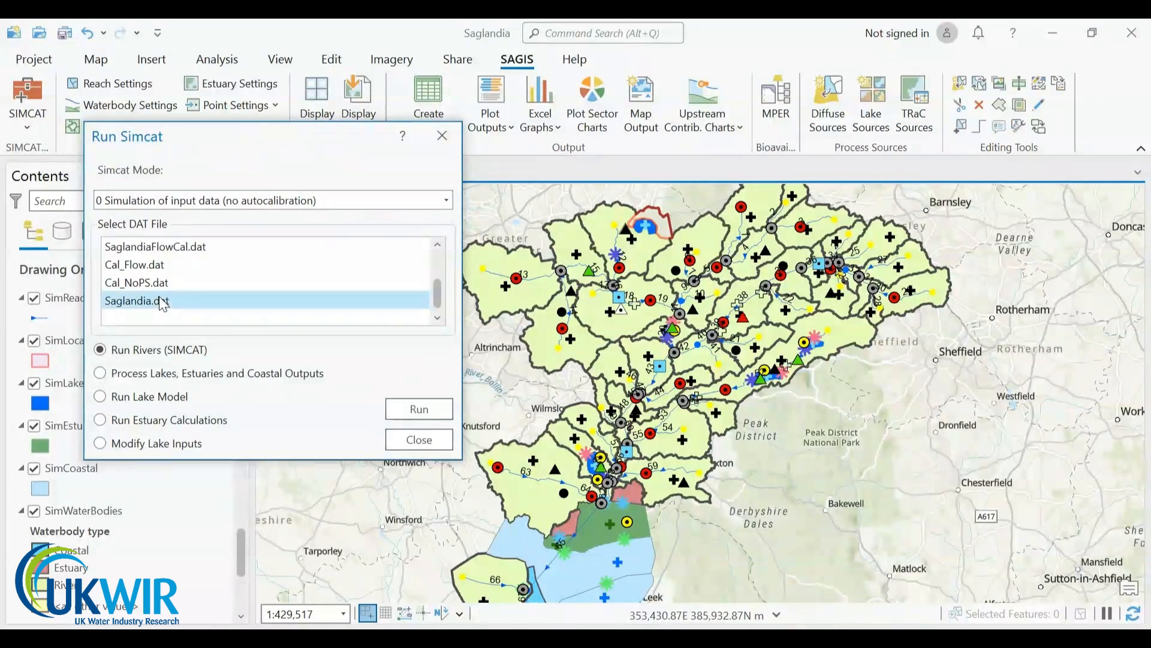
left_click(108, 398)
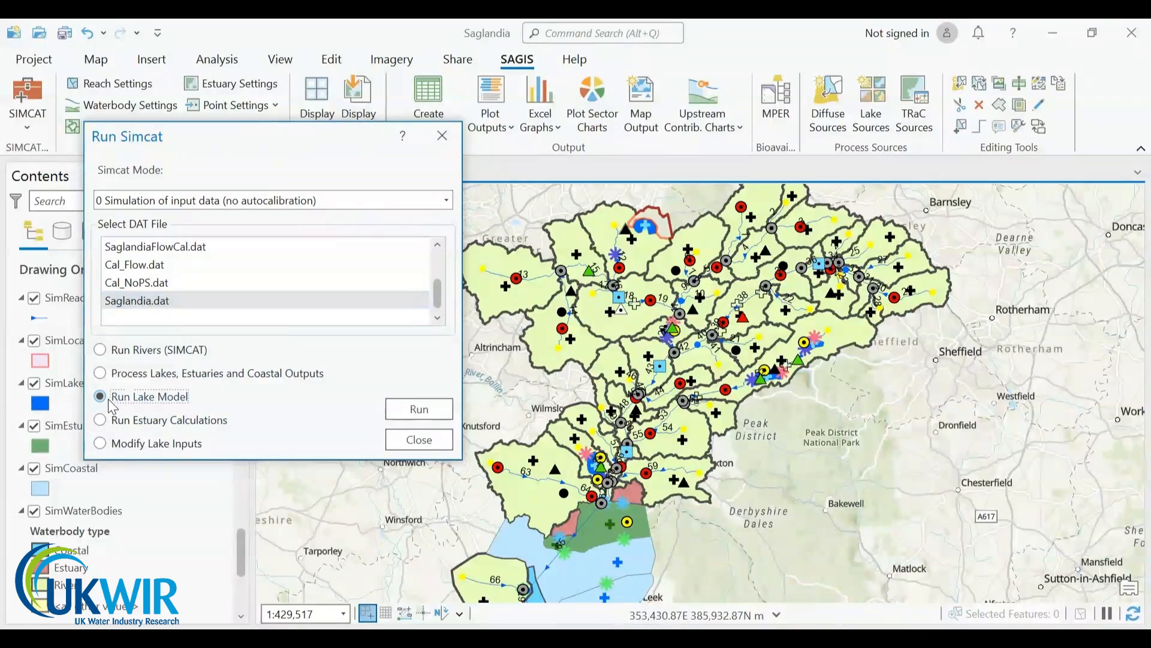
left_click(426, 412)
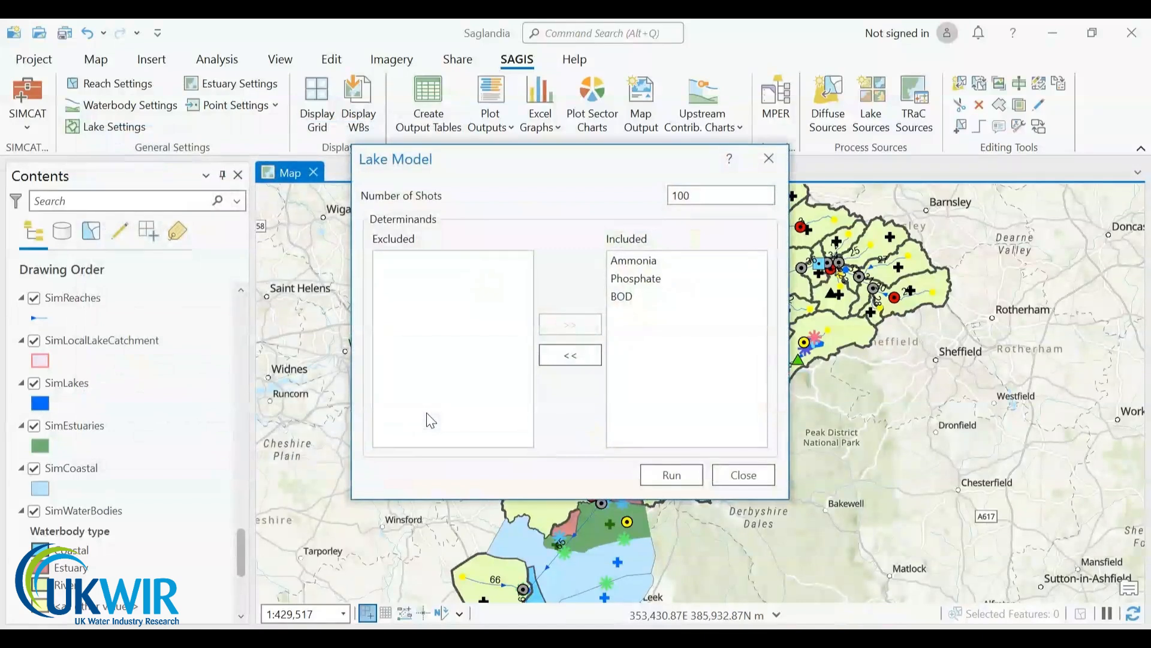
- Exclude Ammonia from the lake model determinands, include it again, and run the lake model
left_click(642, 265)
left_click(575, 354)
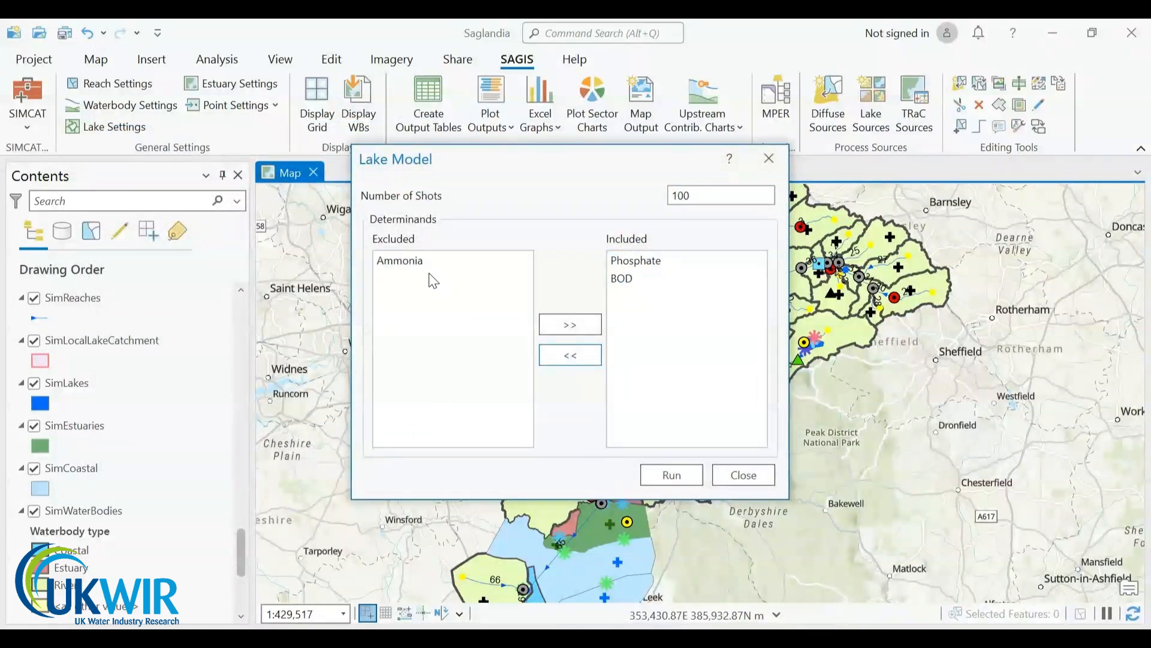
left_click(418, 262)
left_click(588, 330)
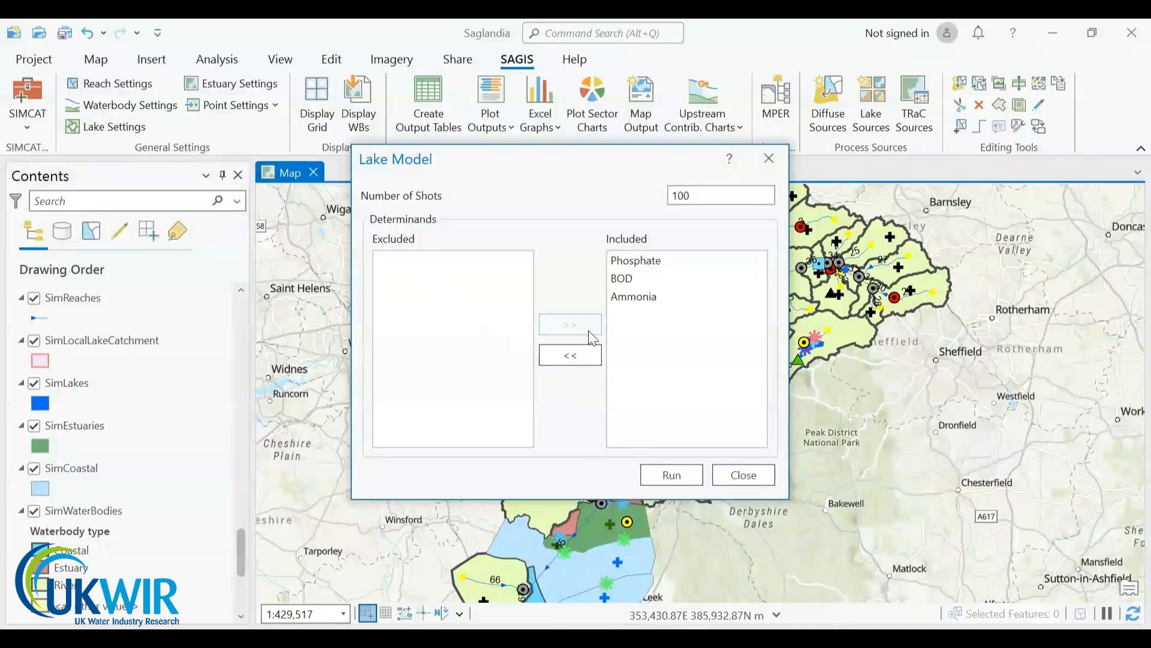
left_click(678, 472)
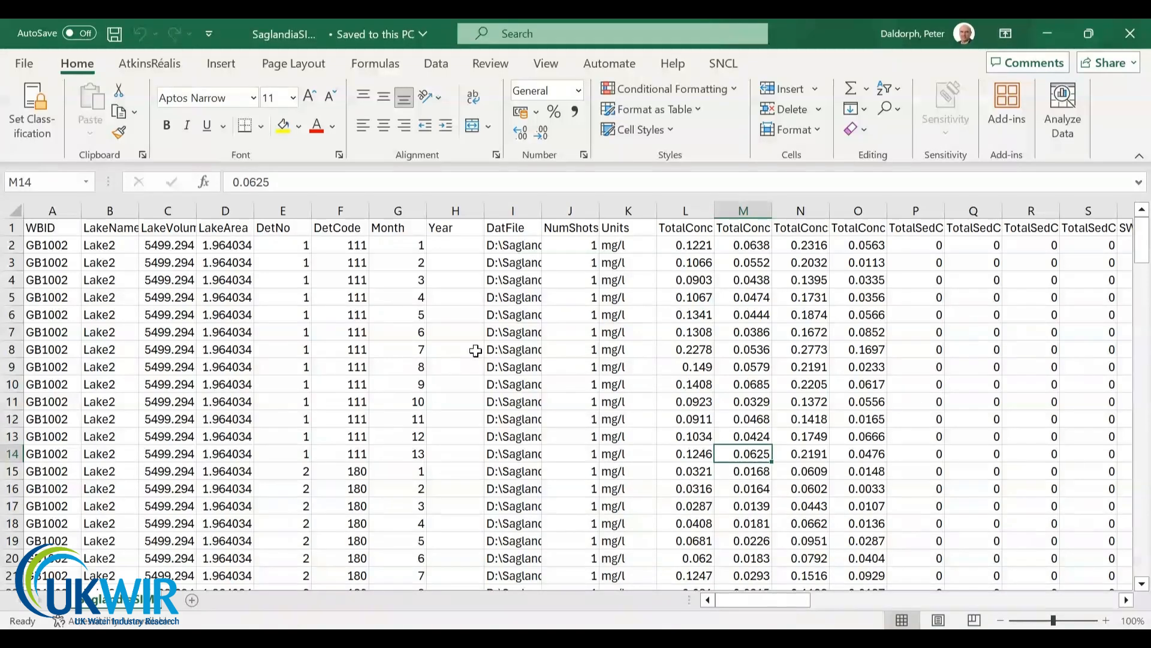
- In the Lake2 results workbook in Excel, examine the determinand codes, the monthly rows 1 to 12 and the month 13 row
left_click(346, 209)
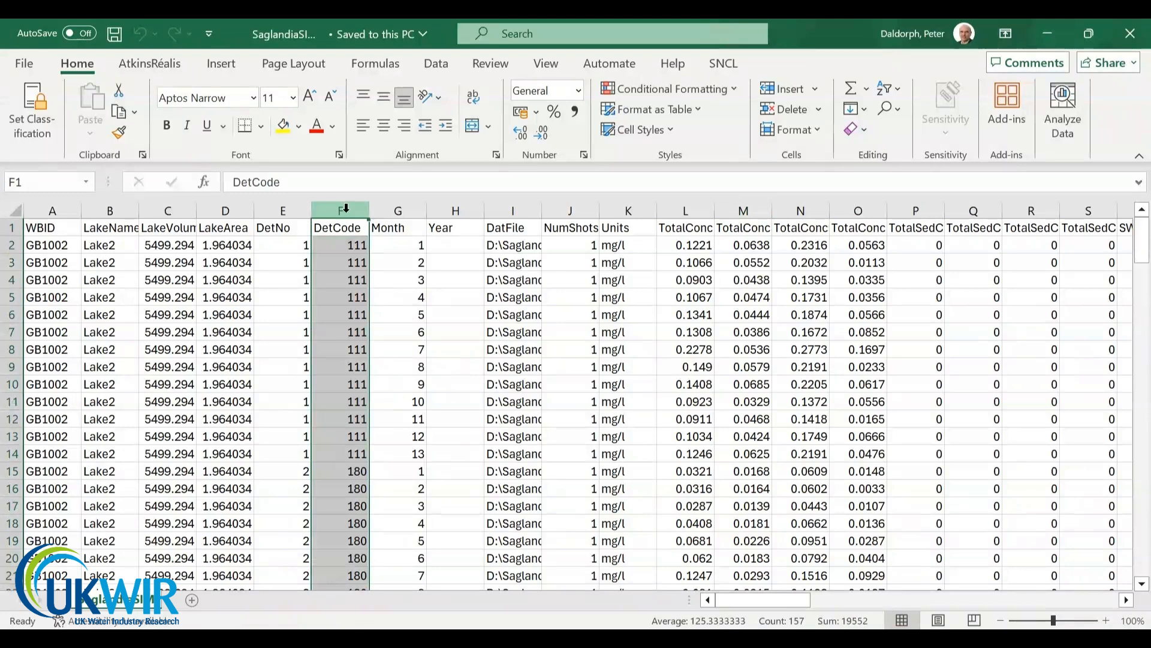
left_click(346, 311)
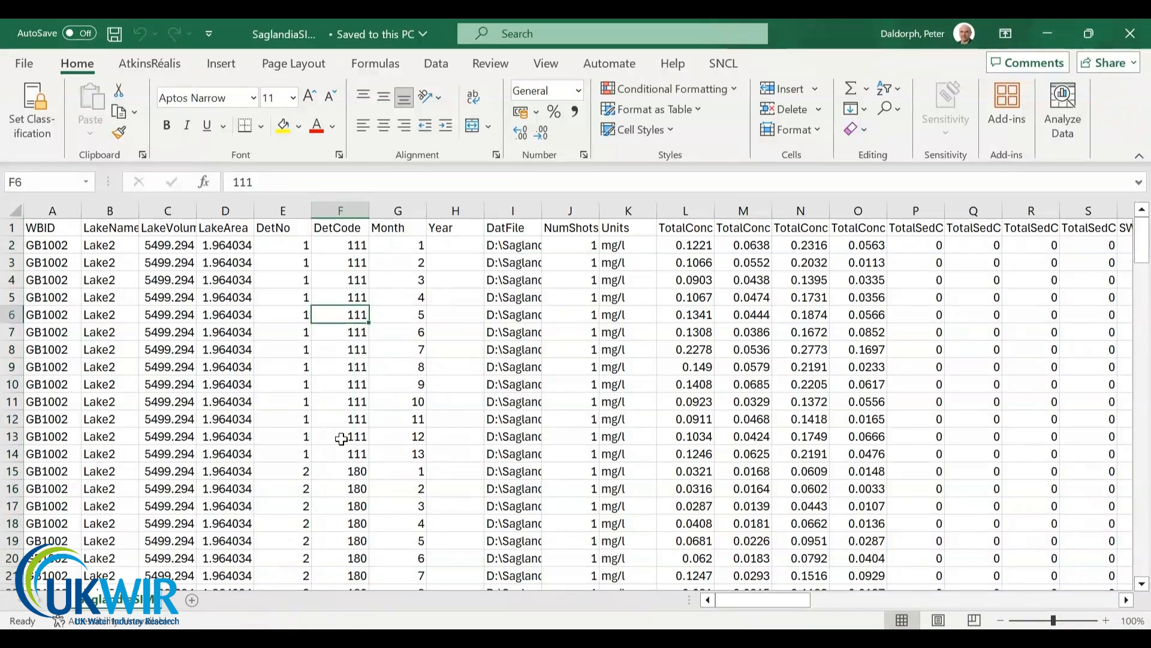
left_click(347, 506)
left_click_drag(410, 244, 408, 434)
left_click_drag(353, 245, 357, 436)
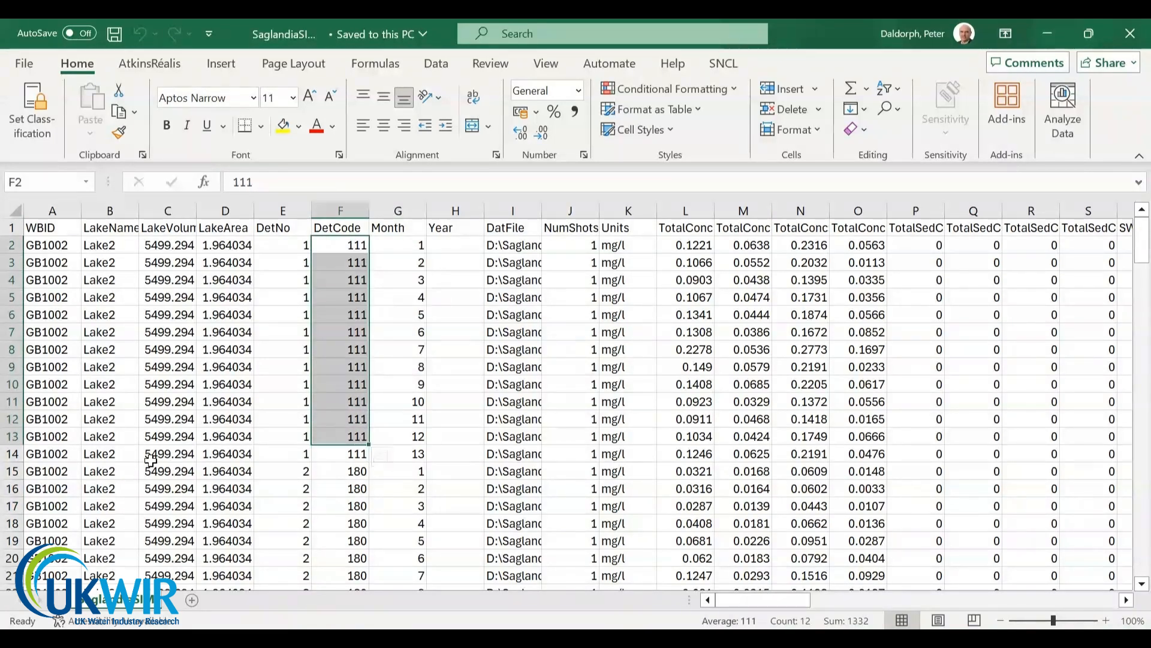
left_click(5, 454)
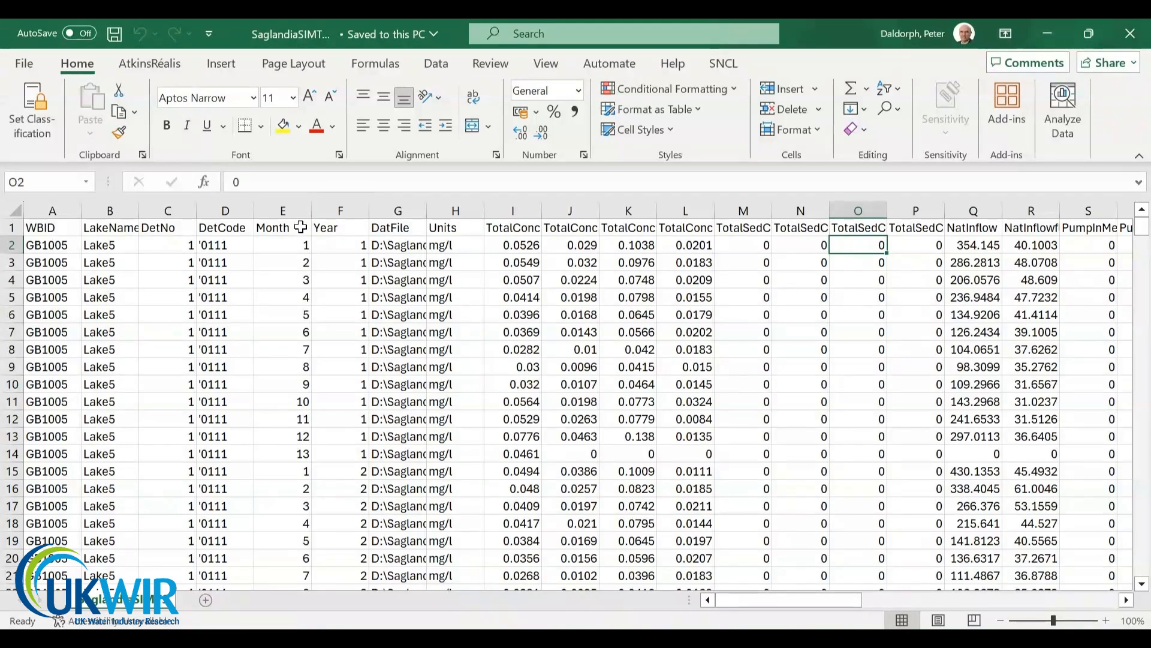
- Examine the Month and Year columns in the Lake5 time series results workbook
left_click(303, 227)
key("ctrl+shift+Down")
left_click(348, 207)
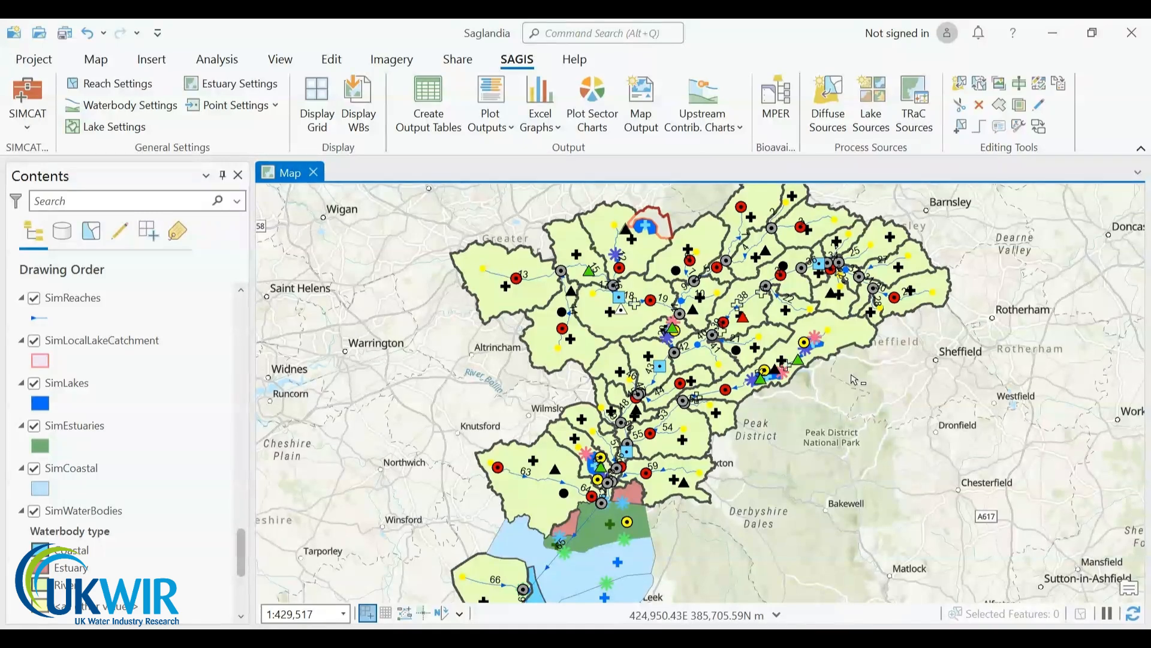
- Back in ArcGIS Pro, plot the Excel lake graphs for Phosphate in waterbody GB1002 at sample point Lake 2 outlet 1
left_click(550, 126)
left_click(524, 176)
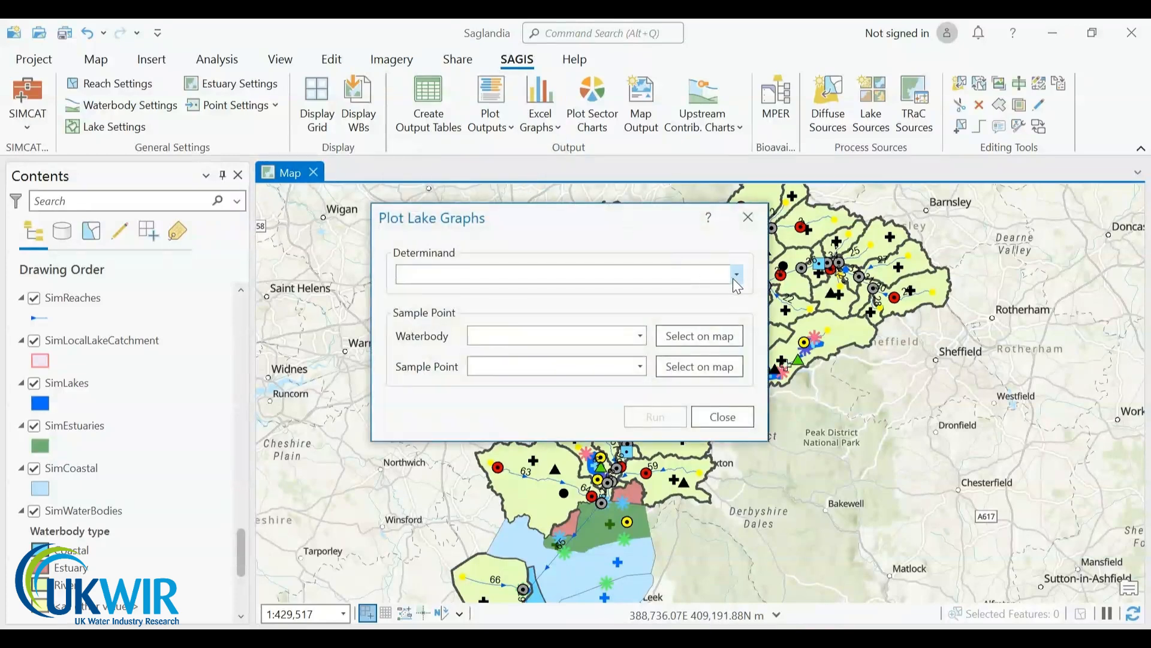
left_click(736, 277)
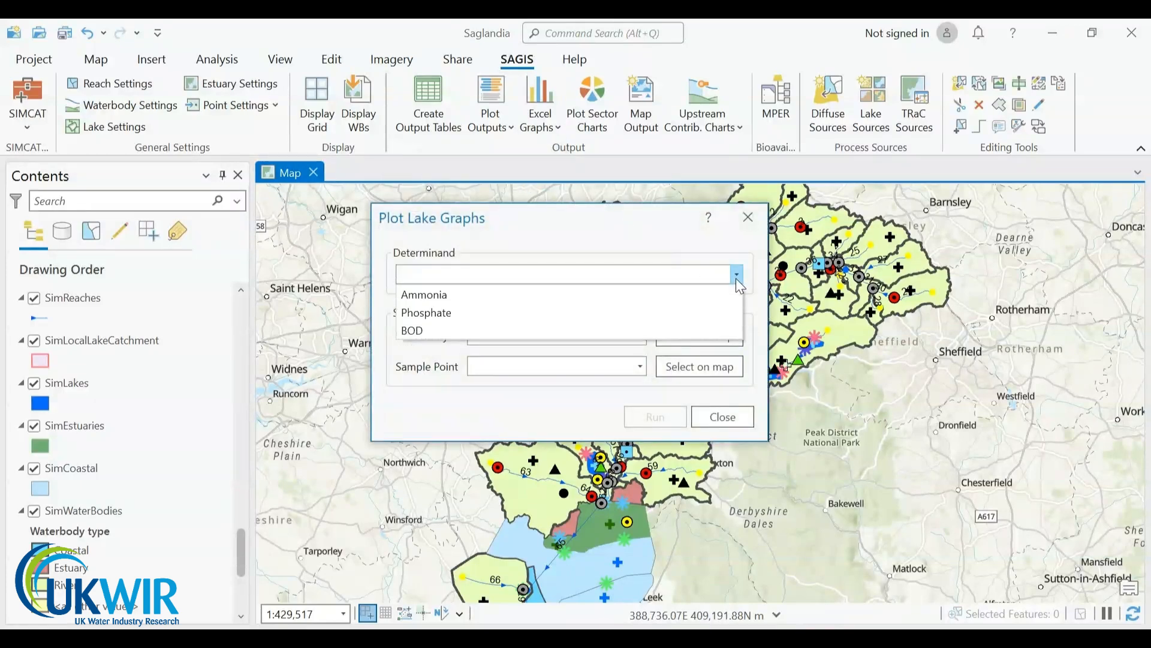
left_click(632, 313)
left_click(640, 336)
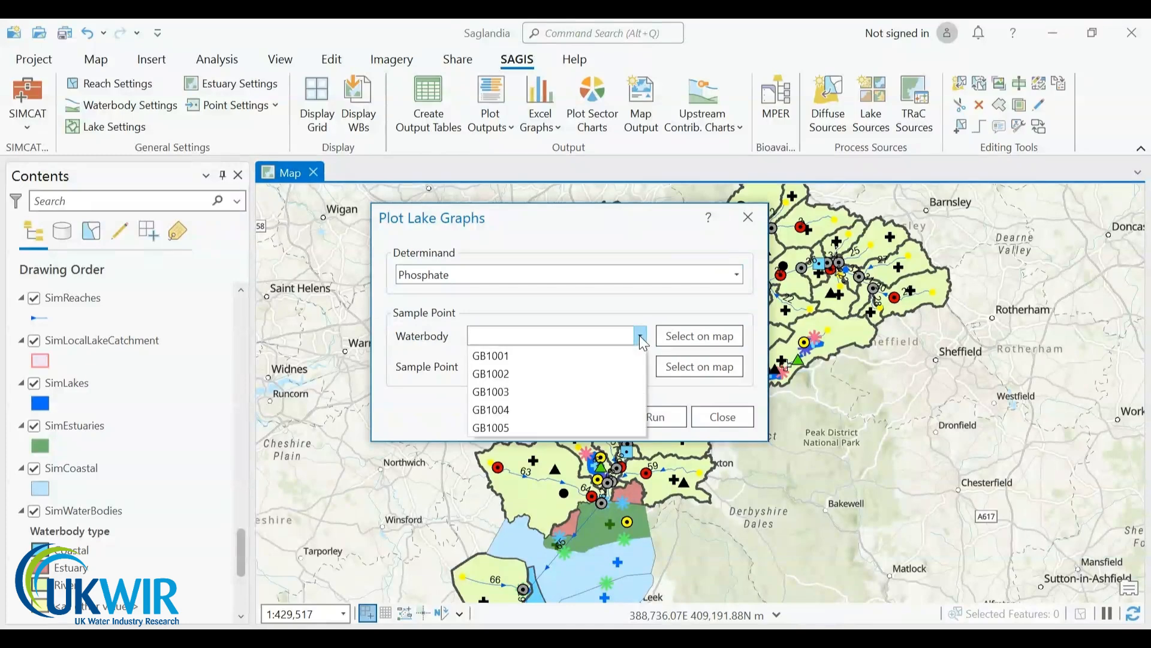
left_click(576, 375)
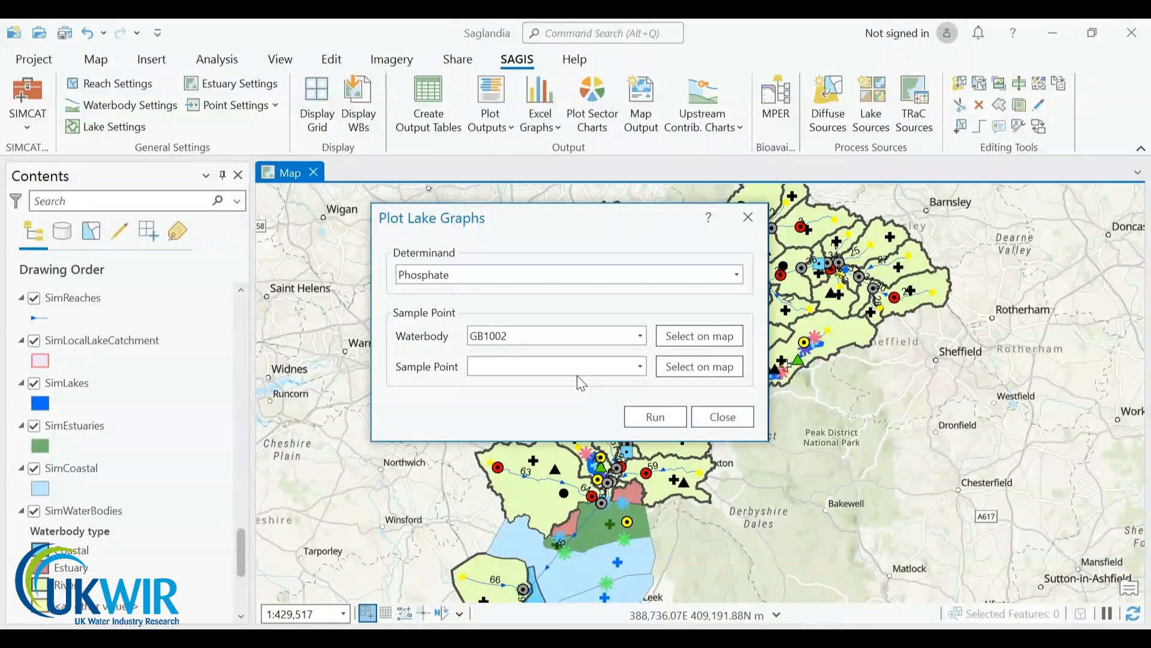
left_click(640, 366)
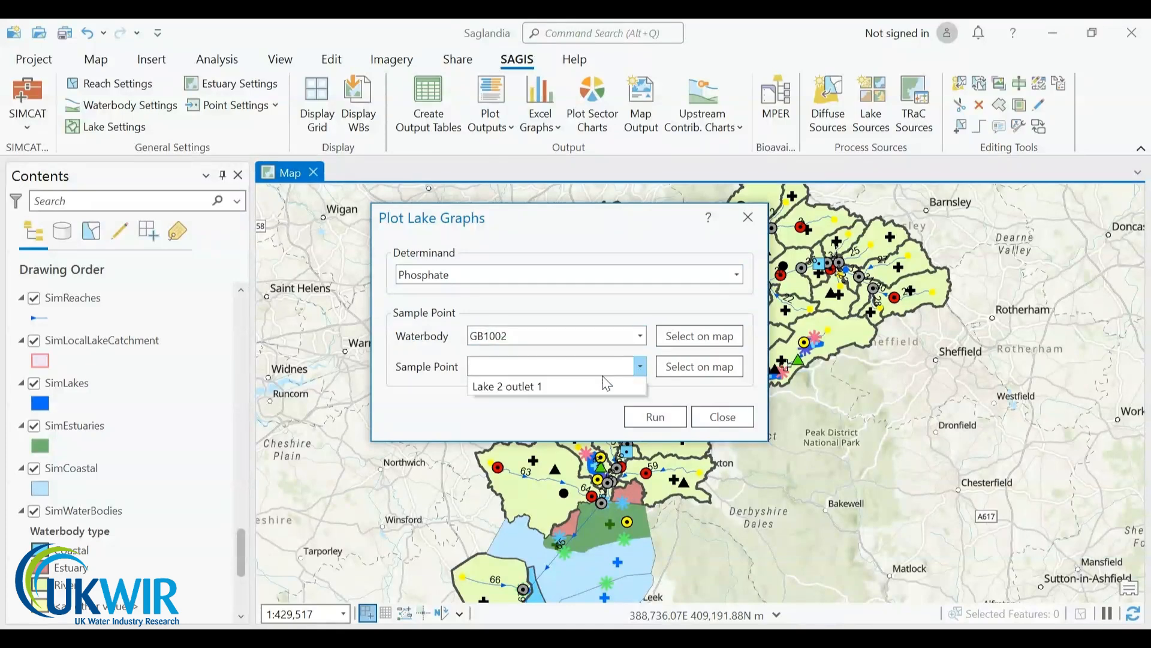
left_click(556, 387)
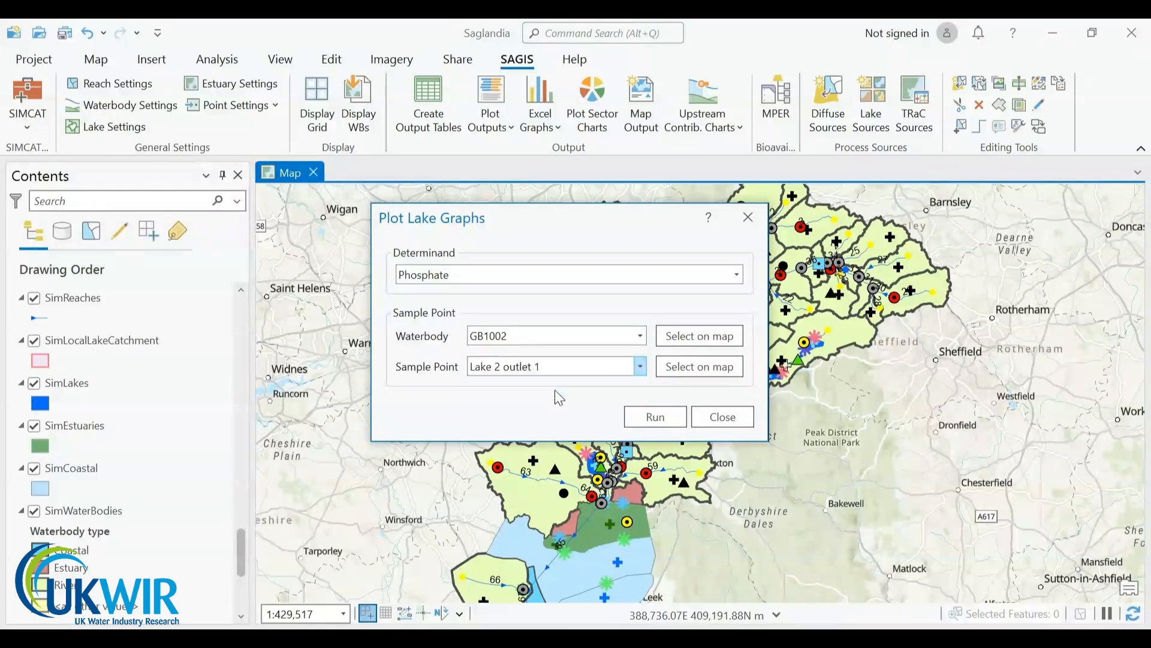
left_click(663, 415)
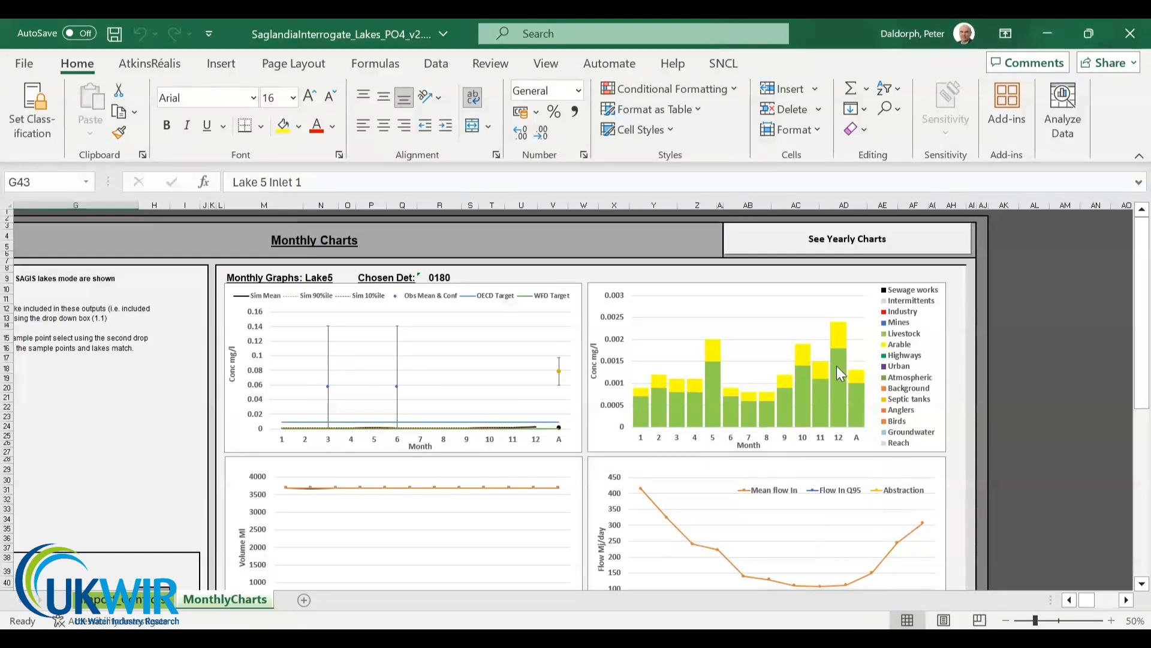
- Set the monthly charts in the Excel lake workbook to Lake2 with sample point Lake 2 outlet 1, and review them
scroll(1145, 383, "down", 4)
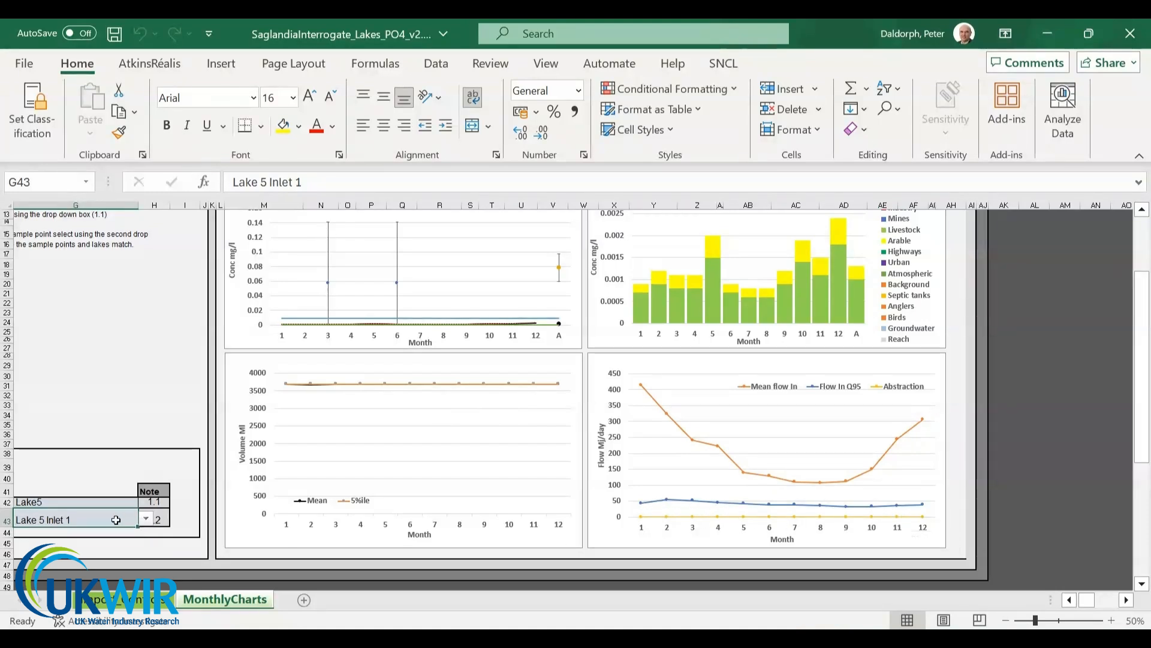
left_click(144, 521)
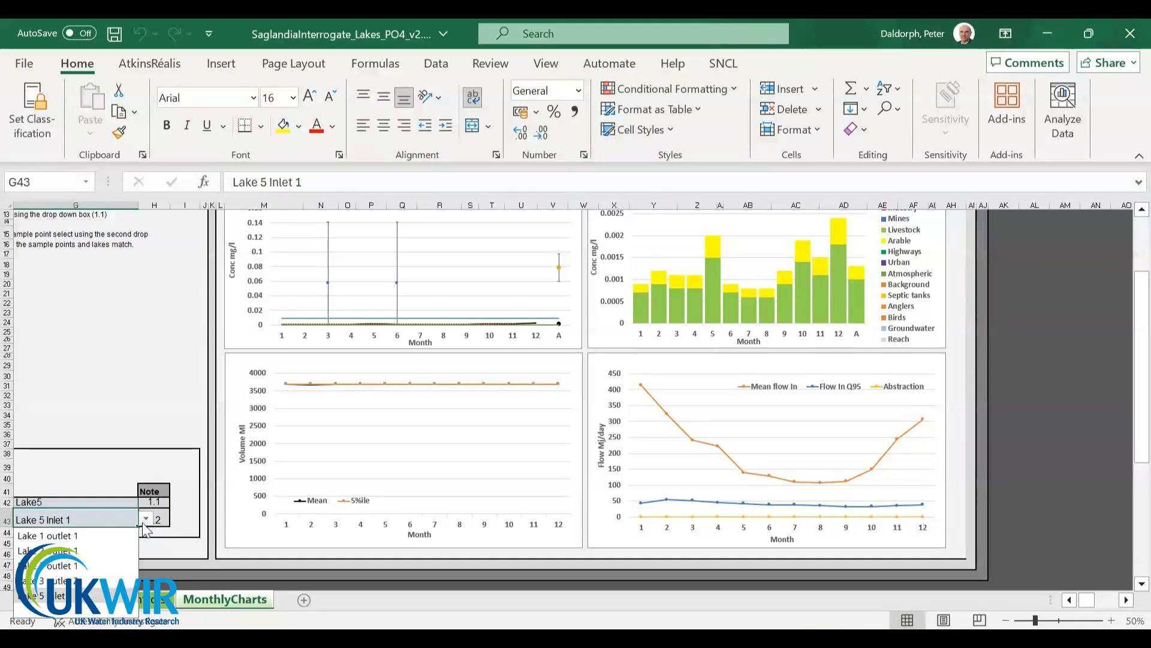
left_click(84, 557)
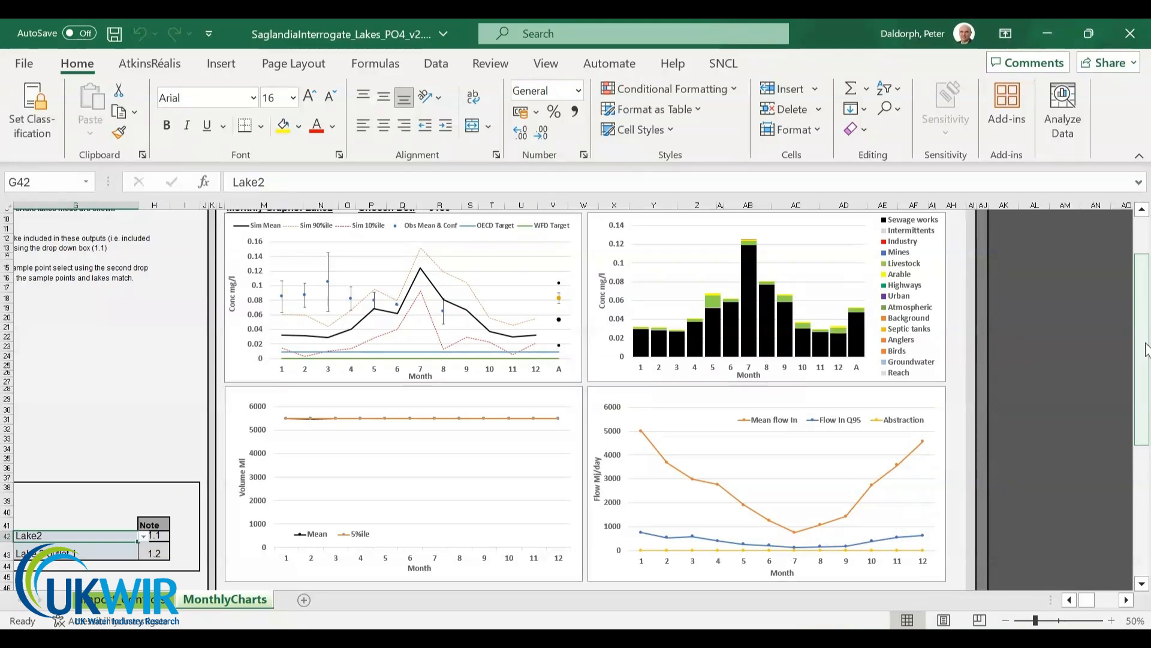
key("ctrl+c")
scroll(575, 396, "down", 2)
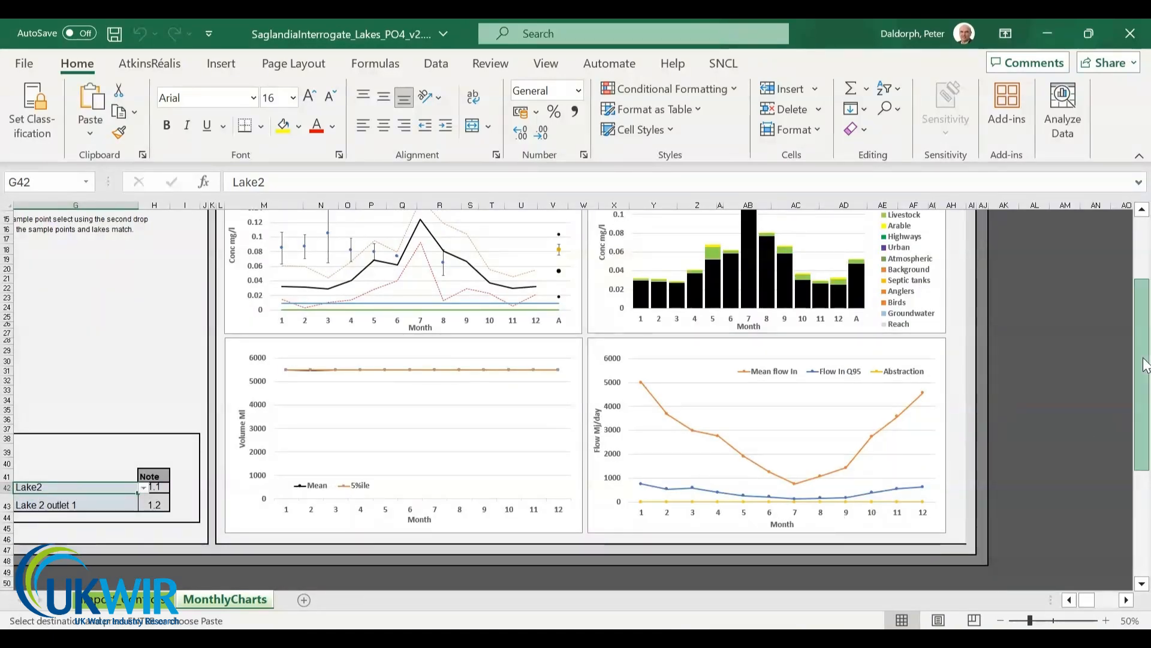
left_click_drag(1145, 364, 1140, 294)
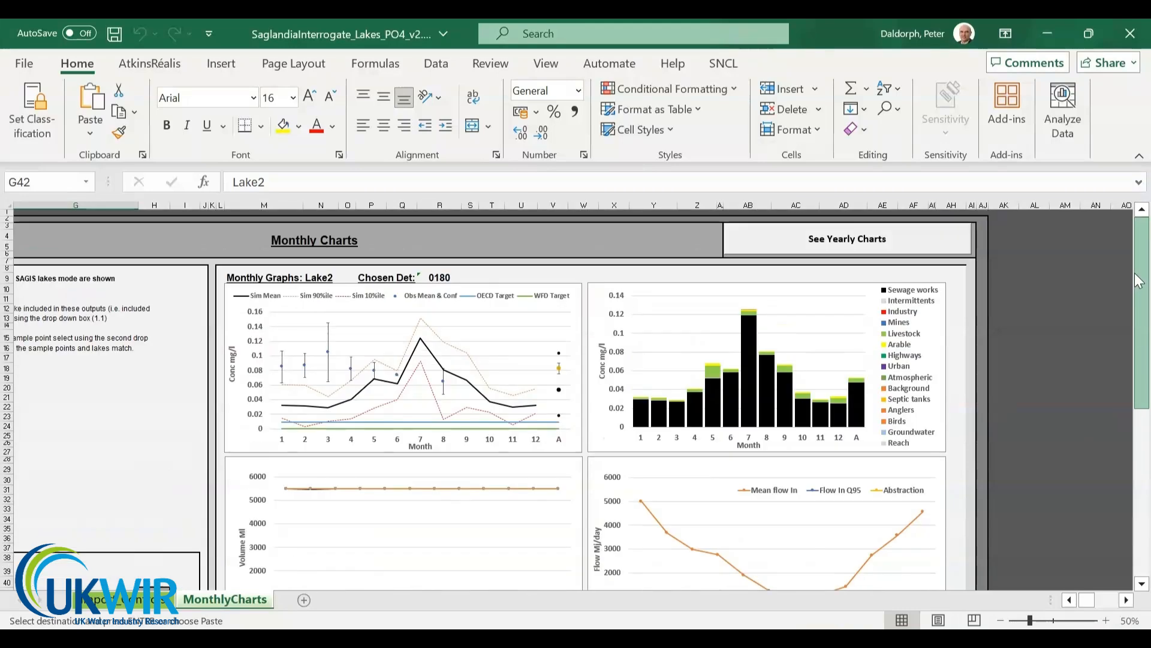
- Switch the Excel lake workbook from the monthly charts to the yearly time series charts and review them
left_click(860, 248)
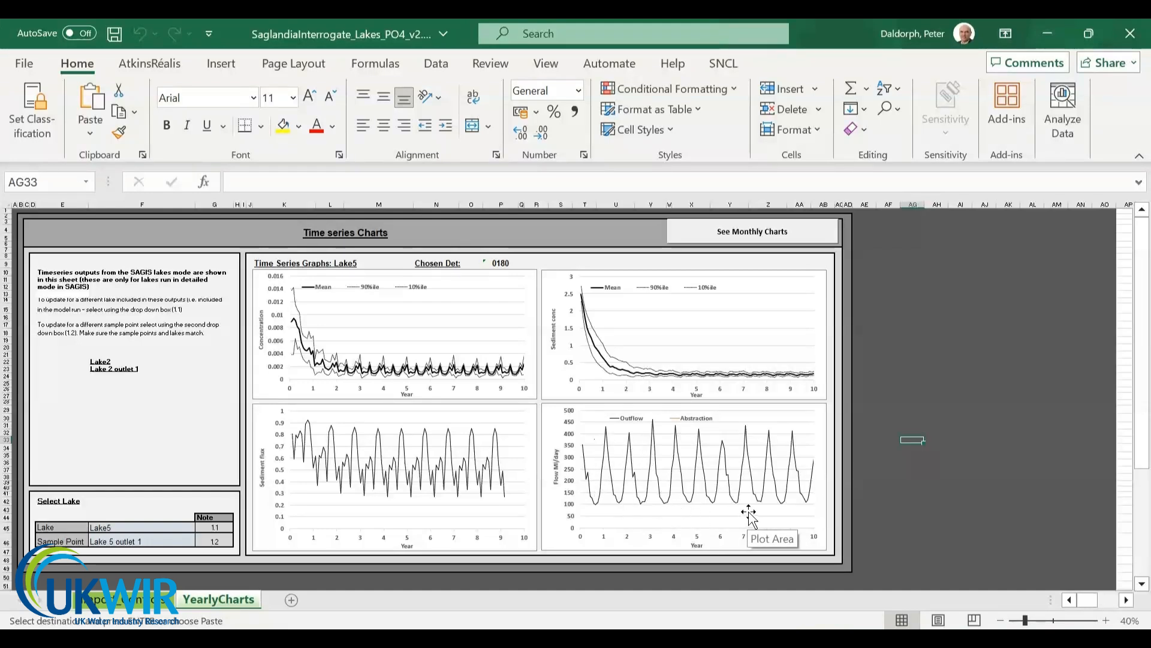
left_click(906, 385)
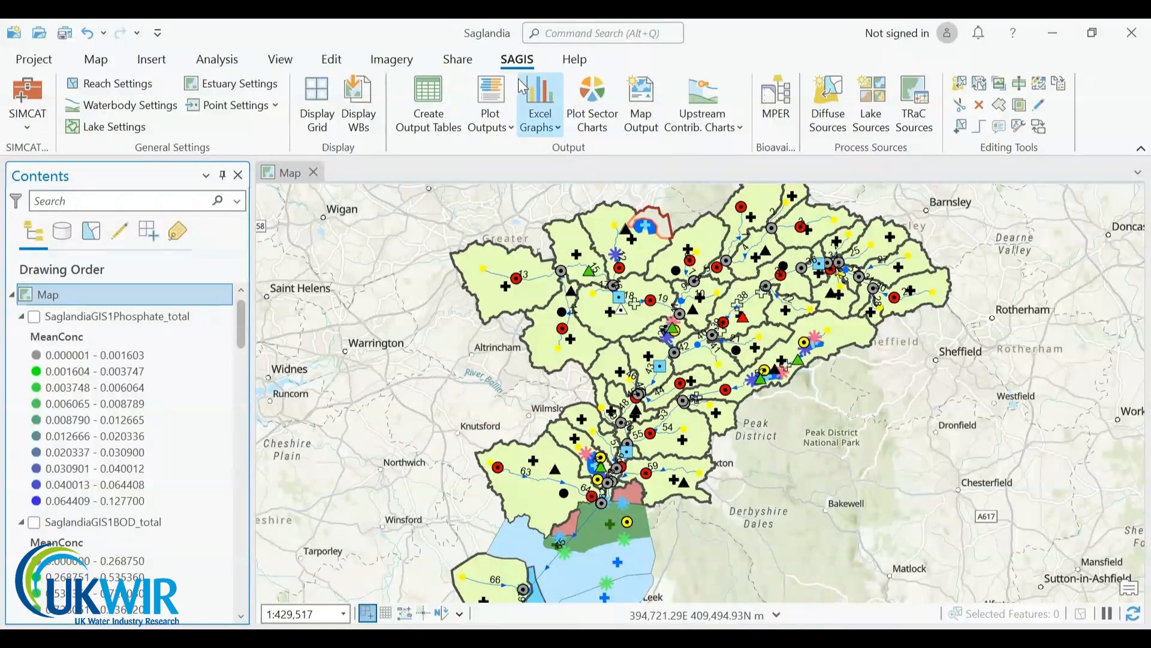
- Back in ArcGIS Pro, open the Create SIMCAT File settings and enable the calculation of Lake Inputs
left_click(28, 127)
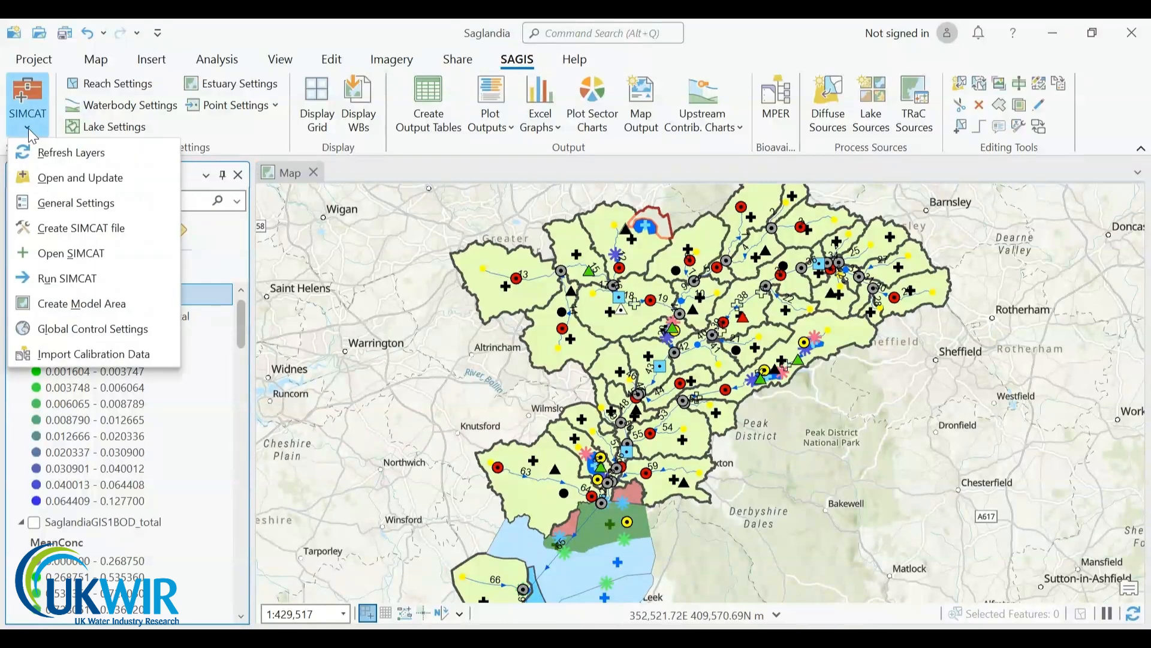
left_click(117, 227)
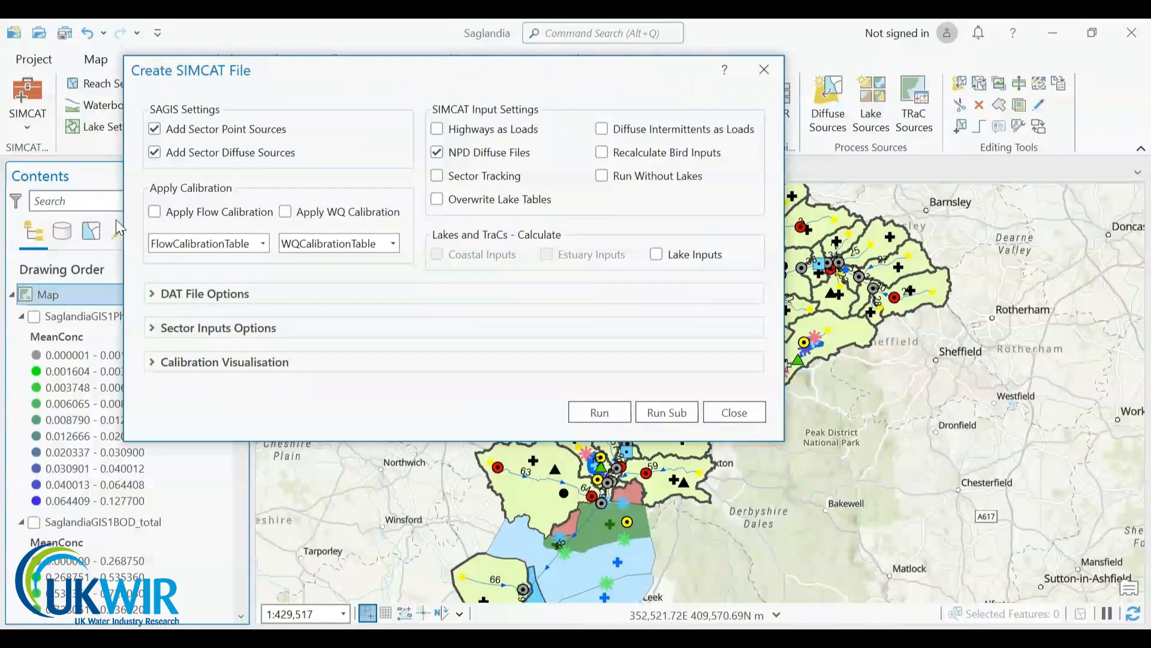
left_click(658, 255)
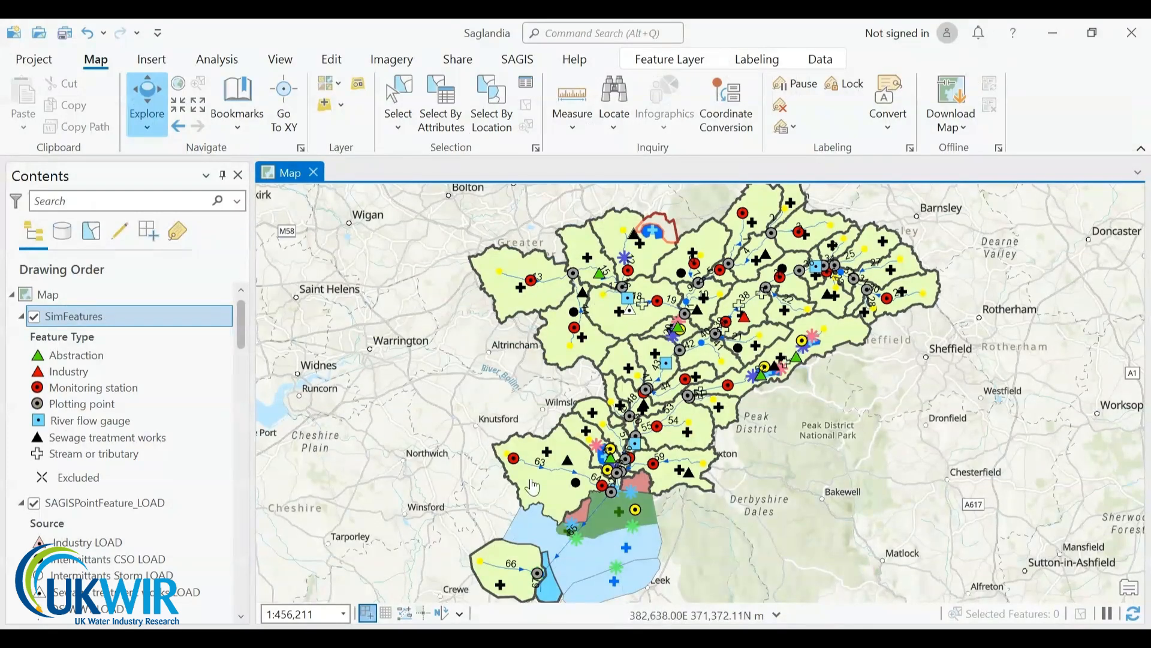
- Map the SAGIS lake outputs as Lake Centroids with the Trophic Summary included
left_click(524, 61)
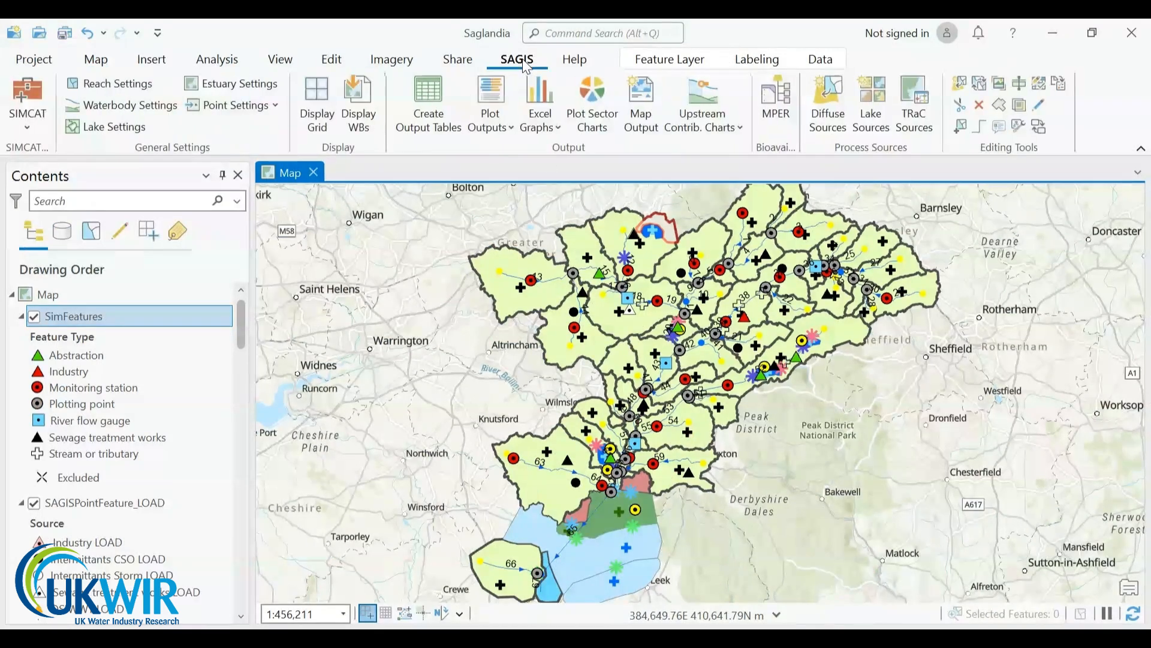
left_click(495, 129)
left_click(478, 172)
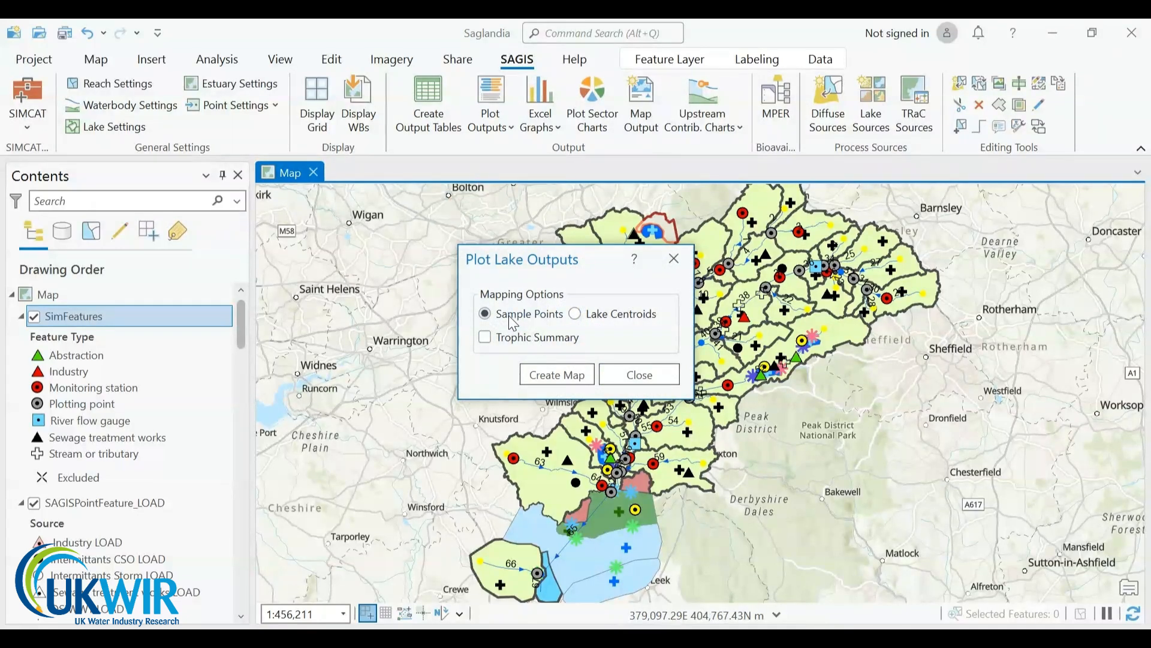
left_click(577, 314)
left_click(485, 337)
left_click(570, 382)
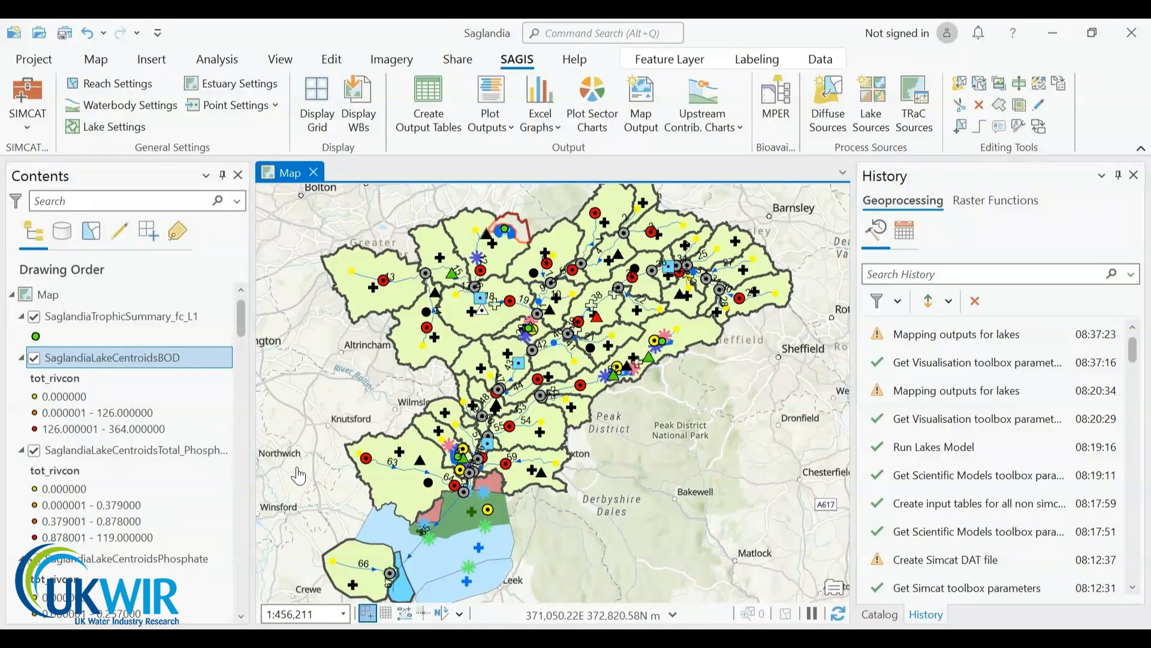
- Open the attribute table of the Total Phosphorus lake centroids layer and examine its flow and concentration fields
right_click(187, 451)
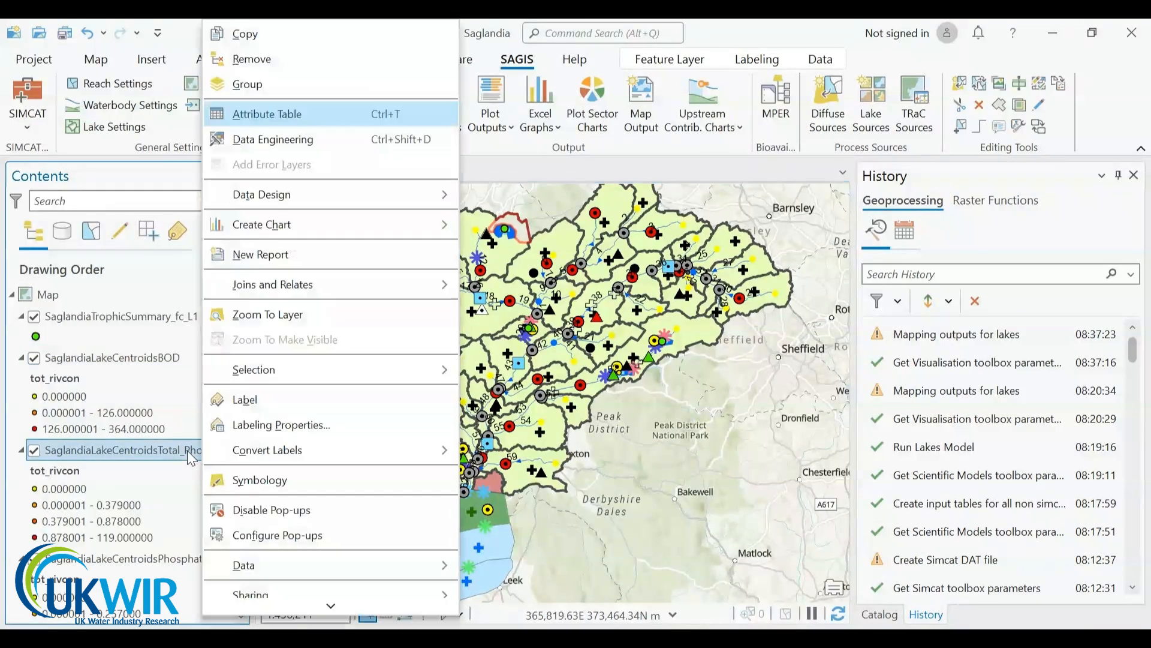
left_click(328, 128)
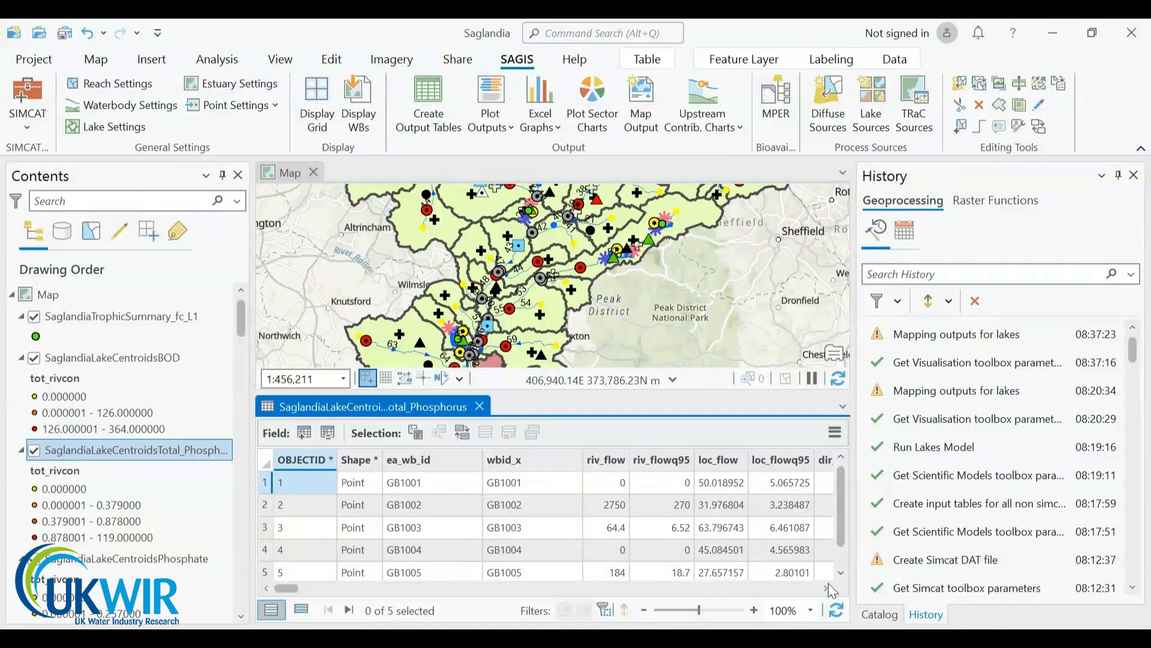
left_click(779, 591)
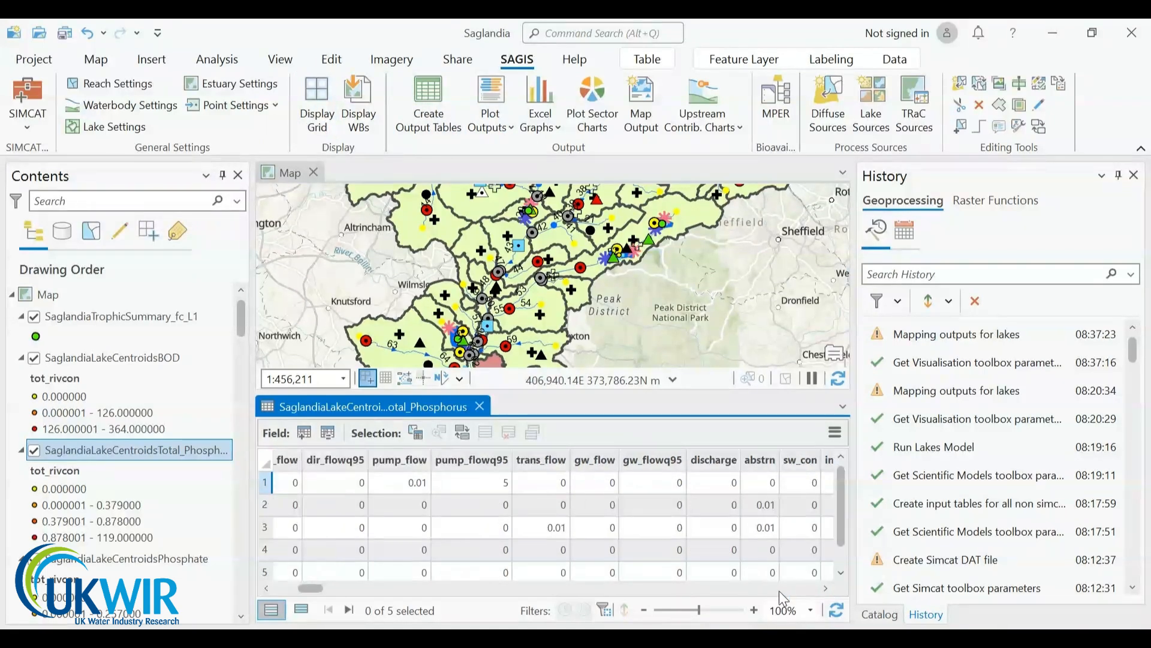
left_click(779, 591)
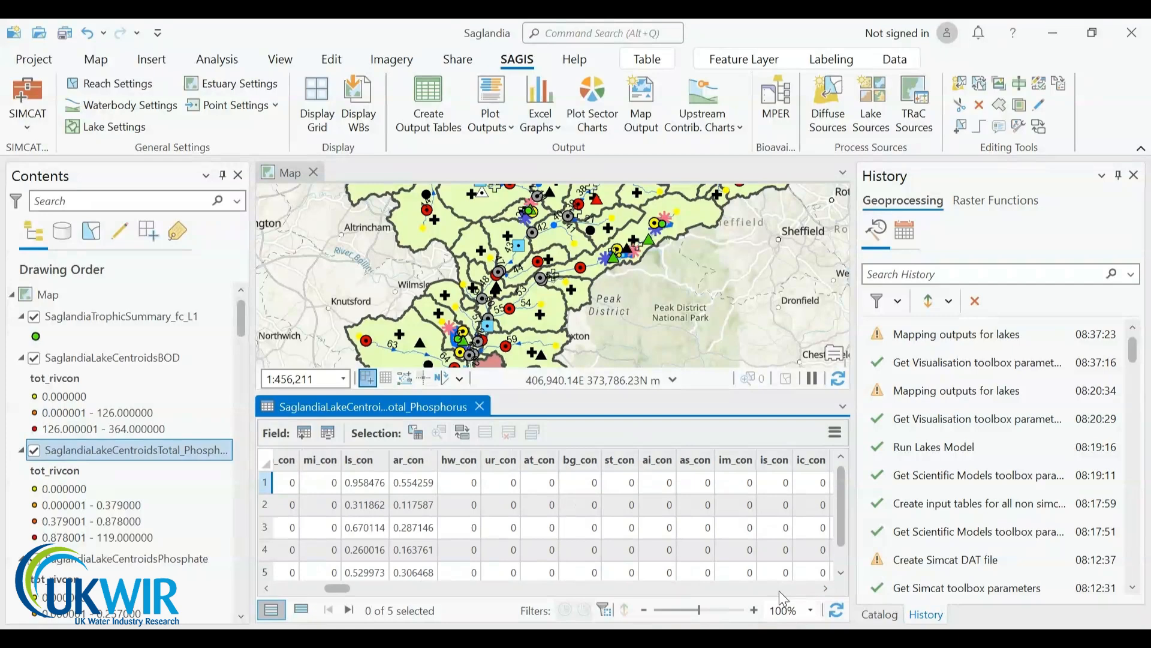
left_click(779, 591)
left_click(783, 597)
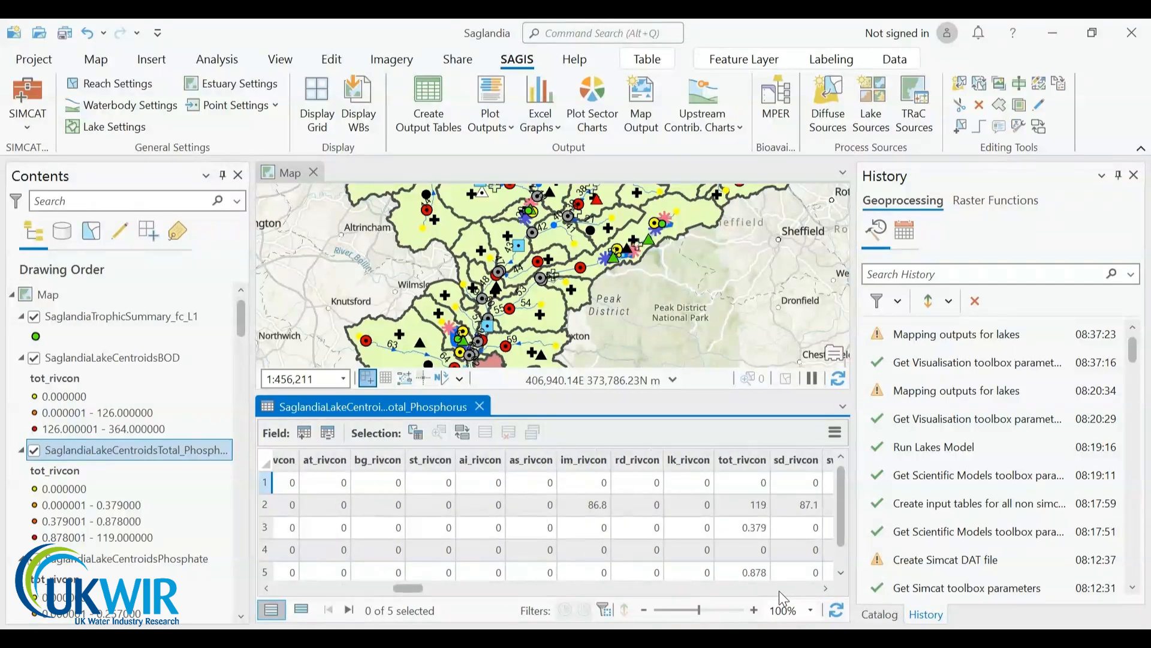
left_click(778, 591)
left_click(779, 591)
left_click(779, 591)
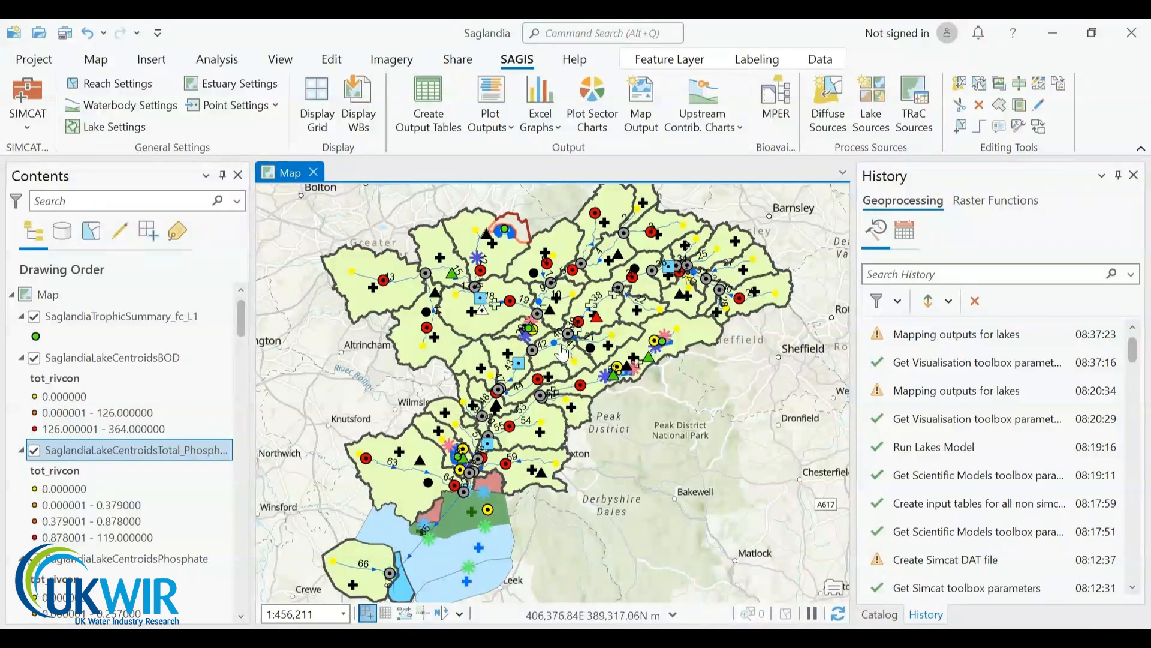
- Open the trophic summary pop-up for Lake2 and examine its nutrient inputs, observed and predicted concentrations, and classification legend
left_click(532, 334)
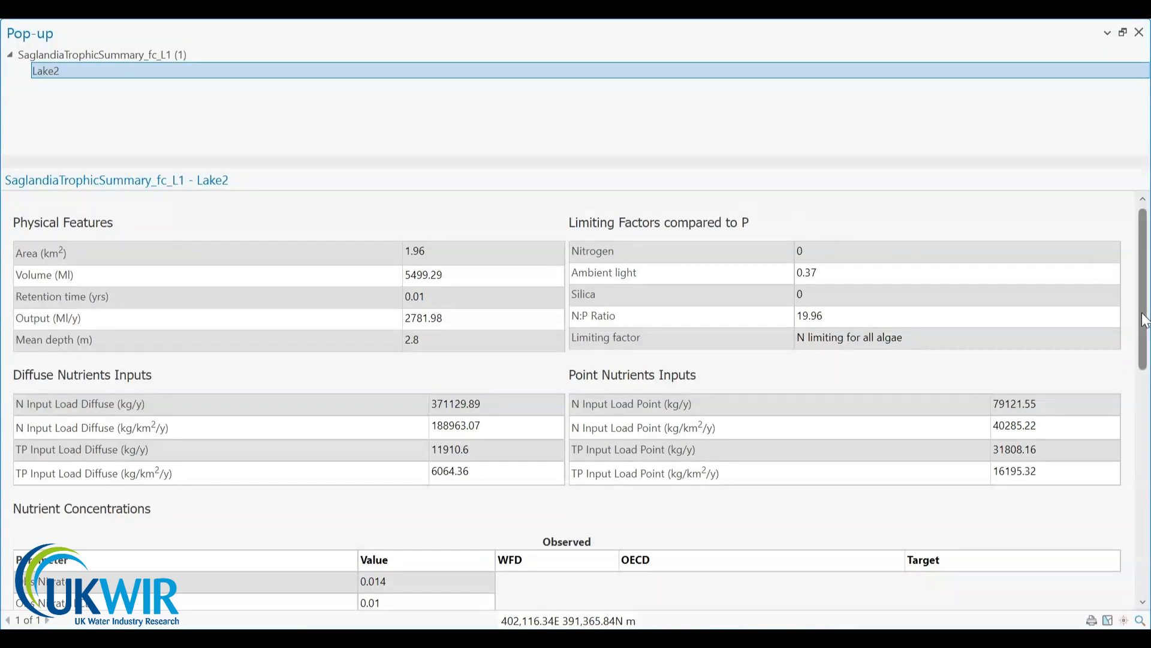
left_click_drag(1144, 317, 1144, 442)
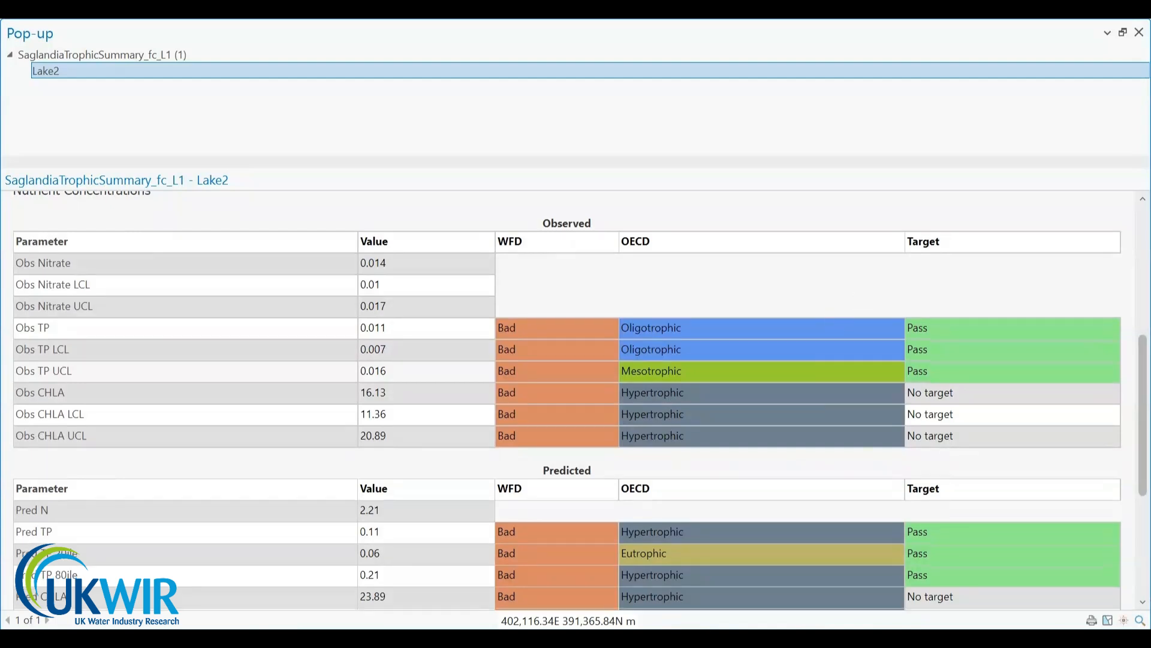
scroll(1142, 608, "down", 3)
left_click(1142, 602)
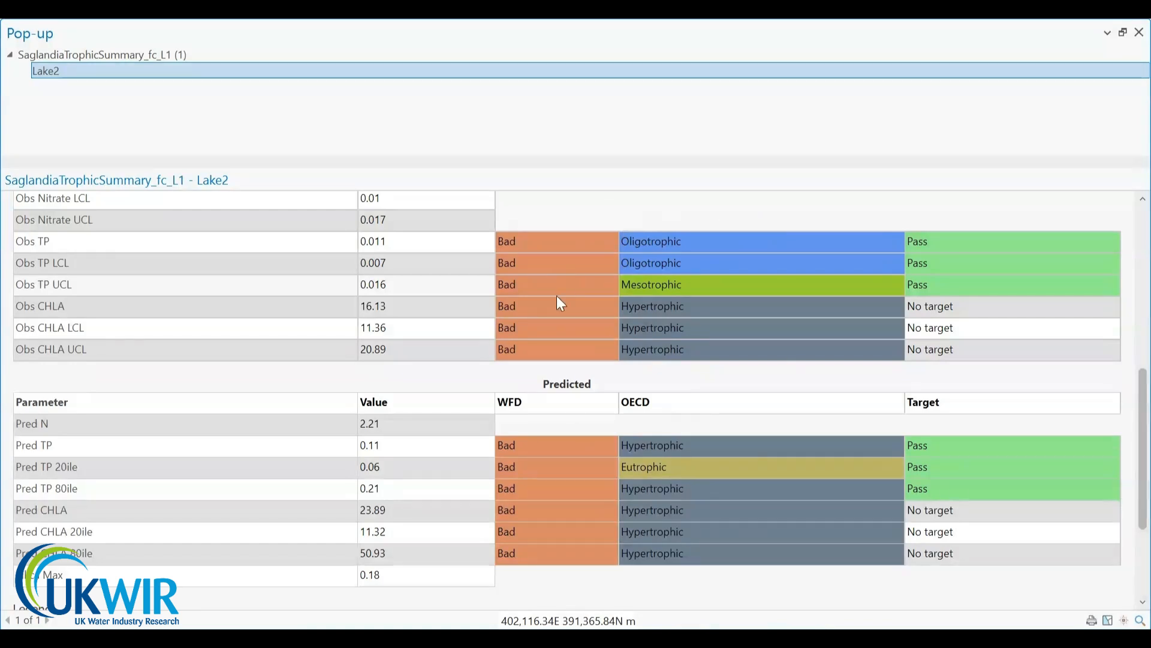
left_click_drag(1142, 459, 1144, 528)
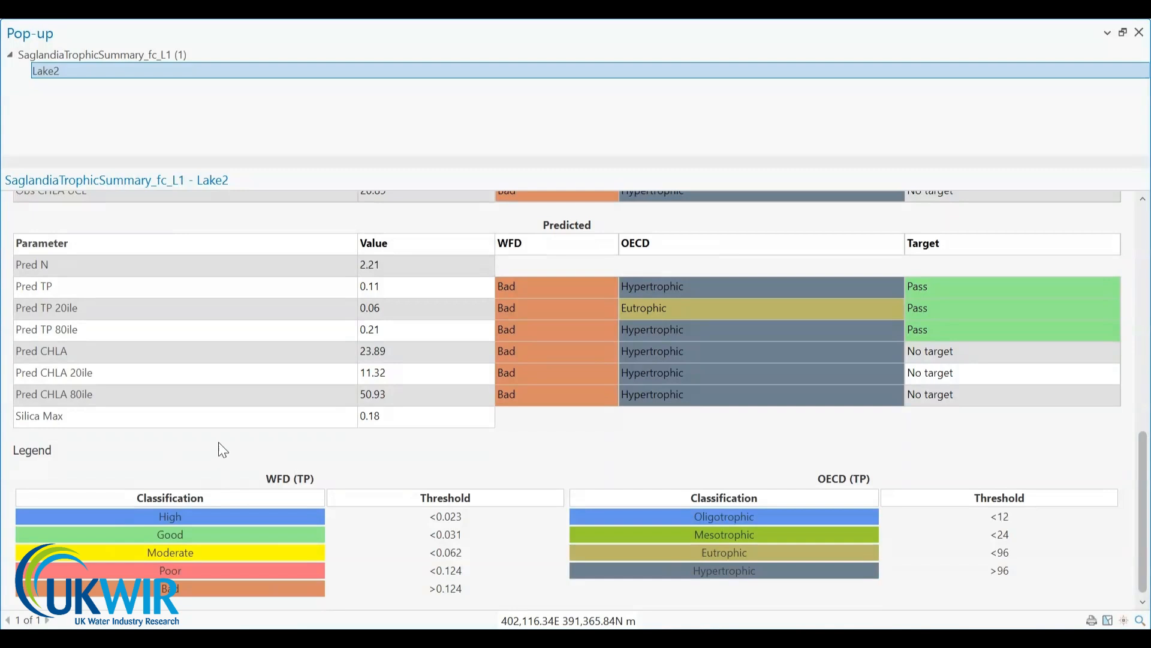